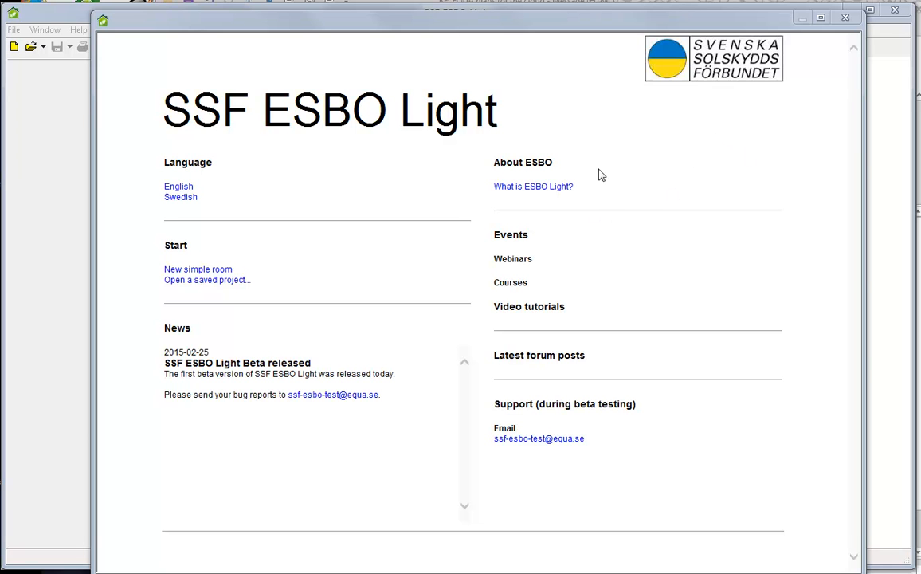
Step: View the "What is ESBO Light?" document and create a new simple room
click(529, 188)
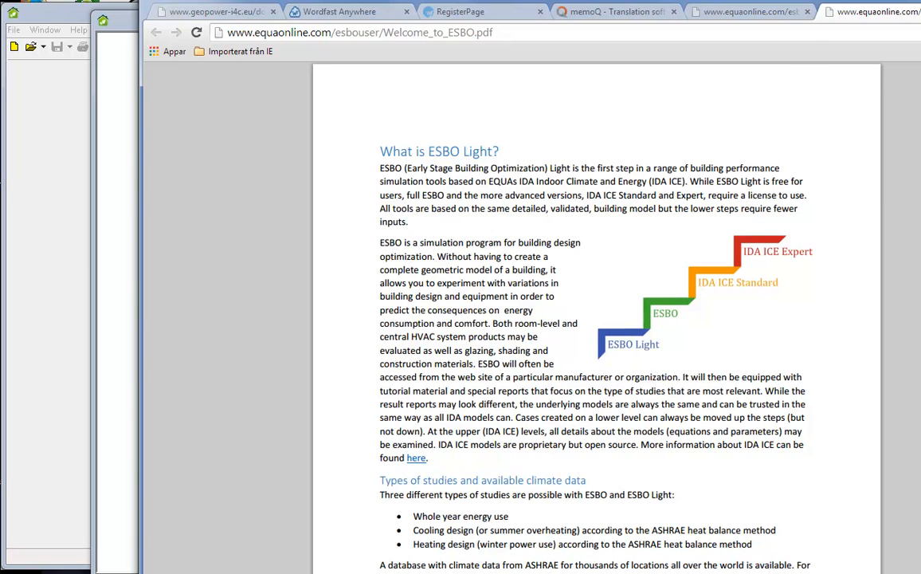
click(919, 3)
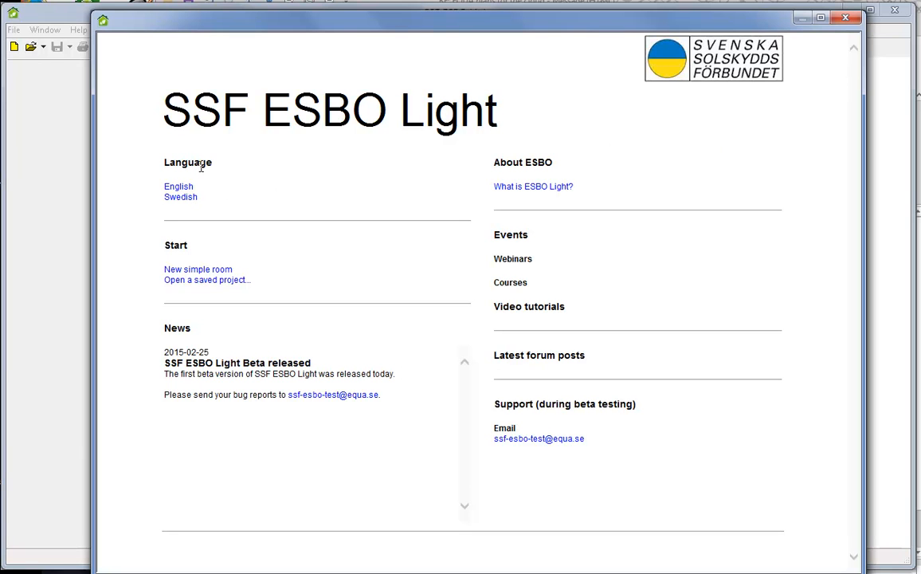
click(198, 272)
click(196, 270)
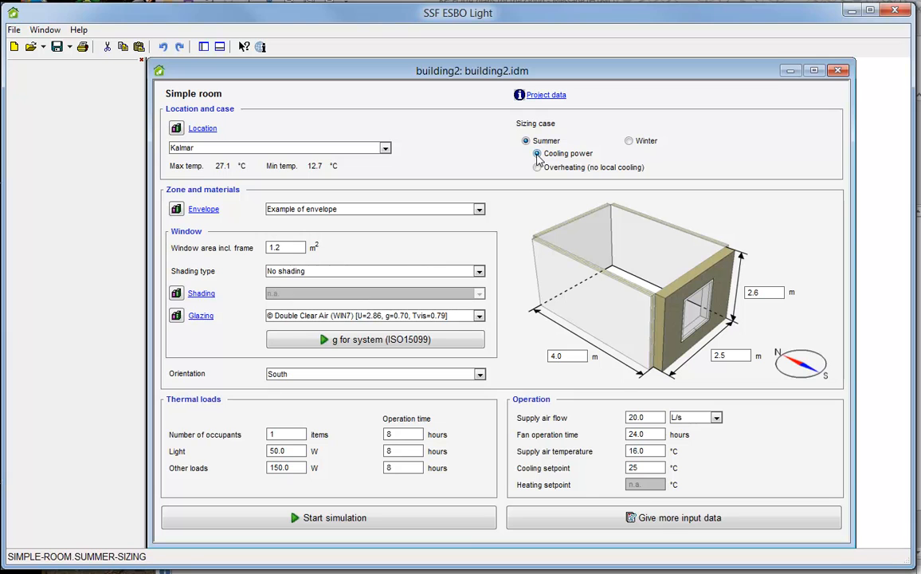
Step: Try the Winter sizing case, and set the case to Summer with Overheating (no local cooling)
double_click(631, 469)
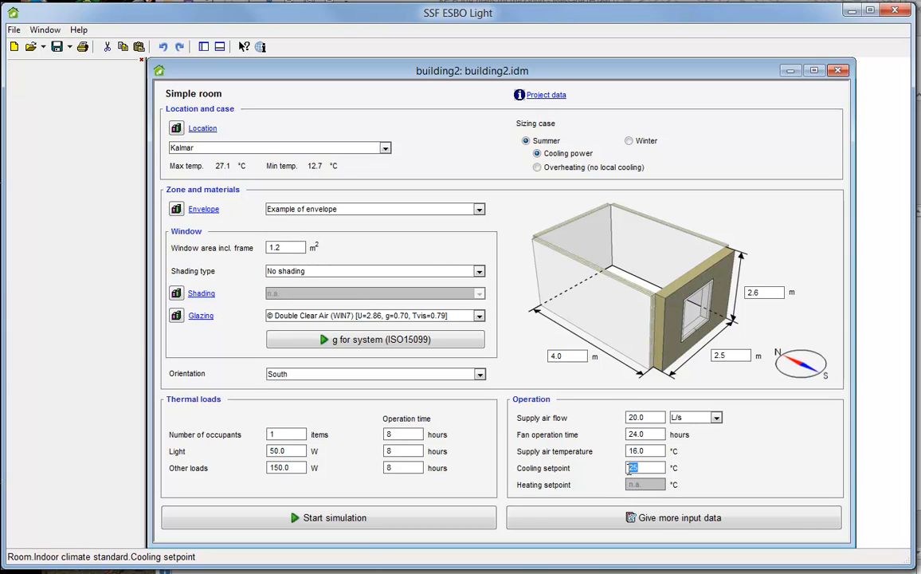
click(628, 142)
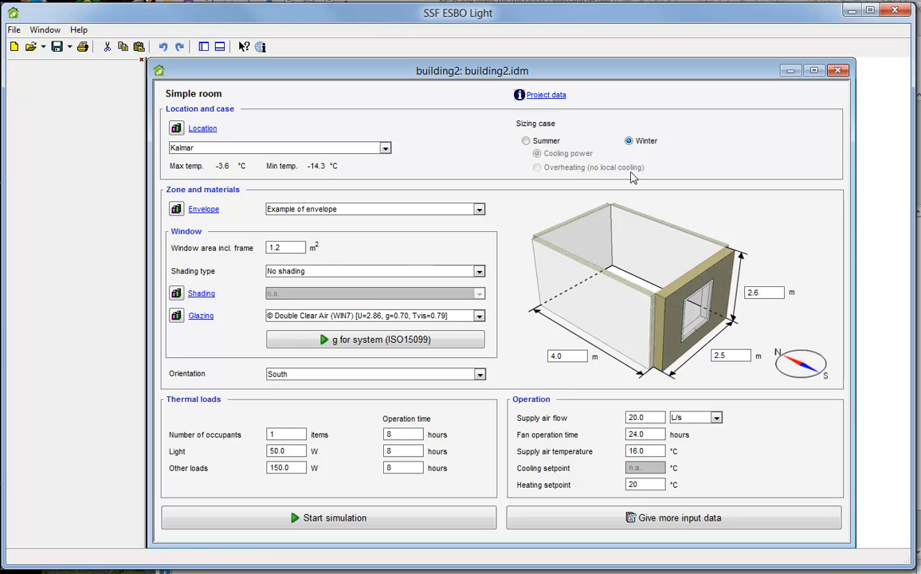
double_click(633, 484)
click(527, 142)
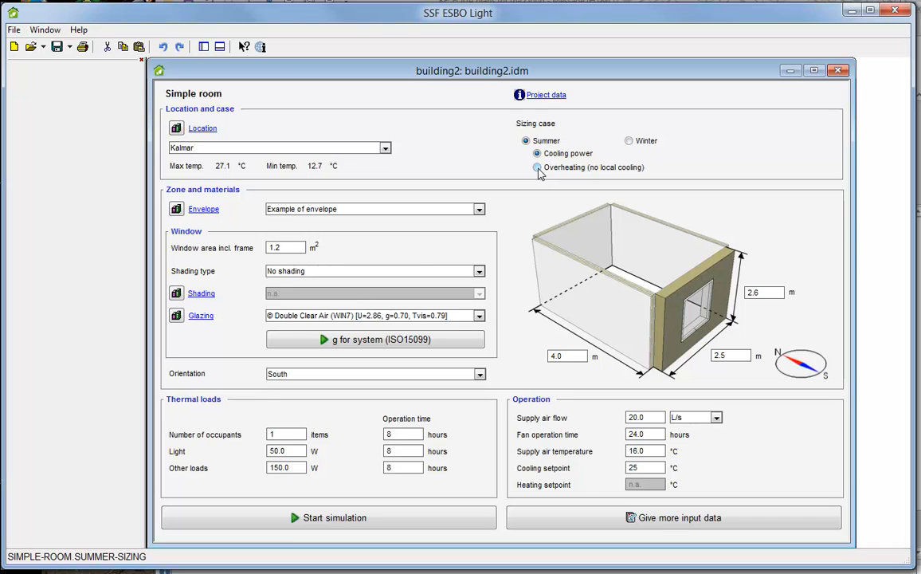
click(538, 170)
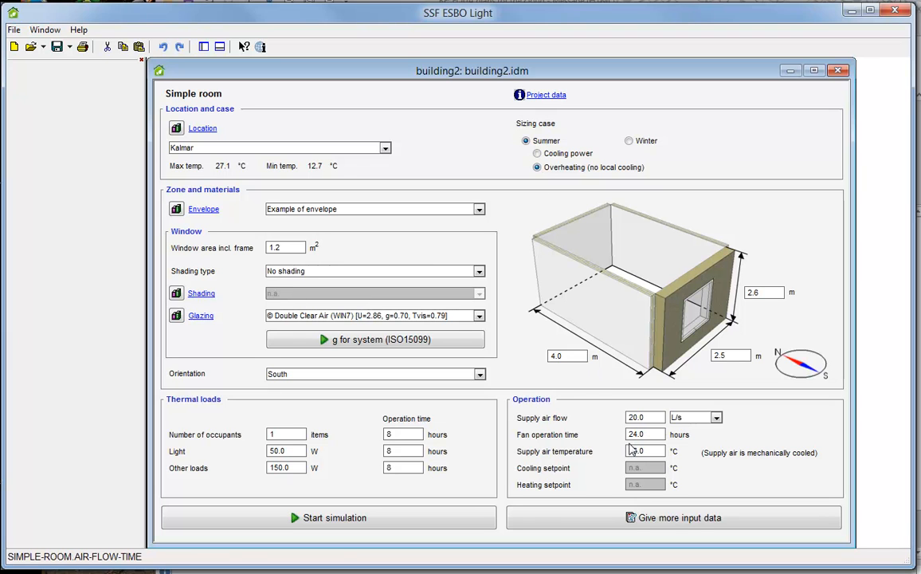
drag(650, 452, 632, 452)
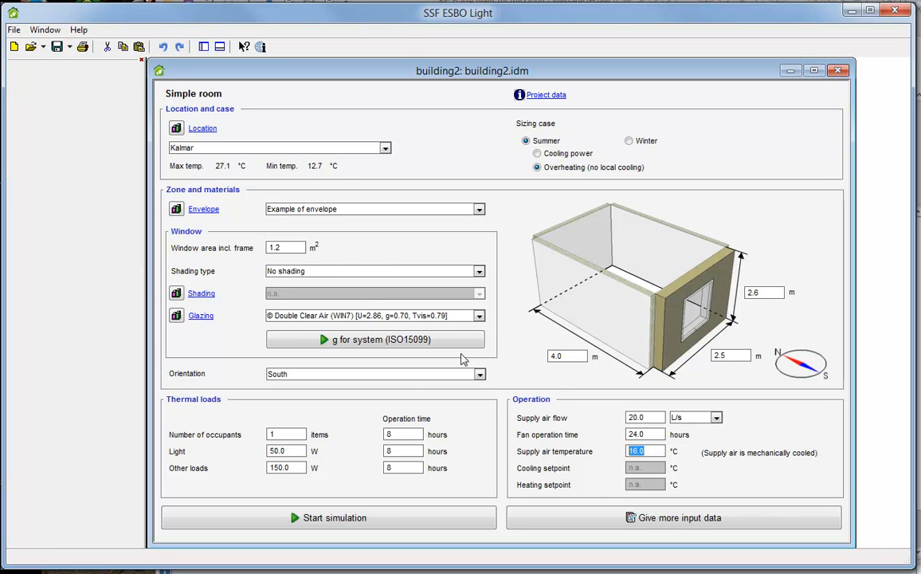
Step: Load the Medium (example) template from the database as the room's envelope
click(478, 210)
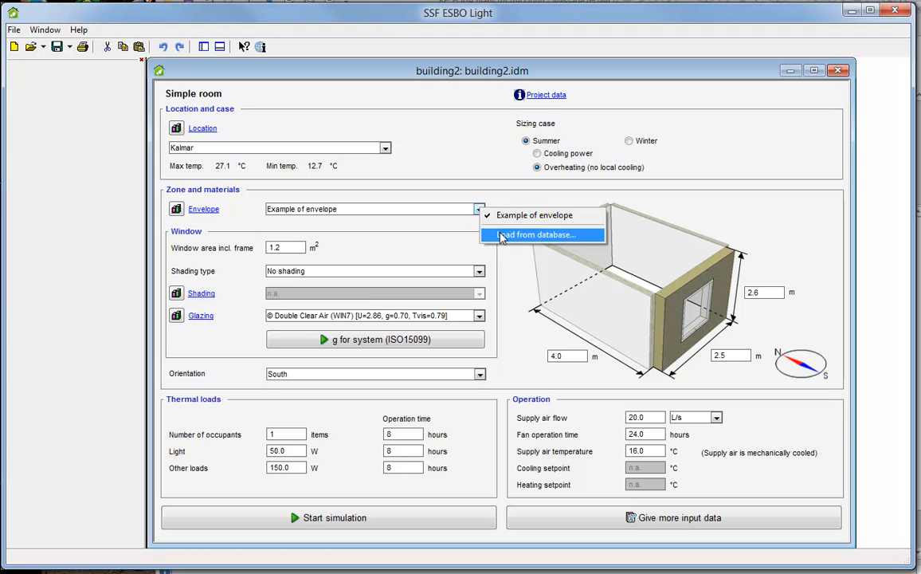
click(503, 236)
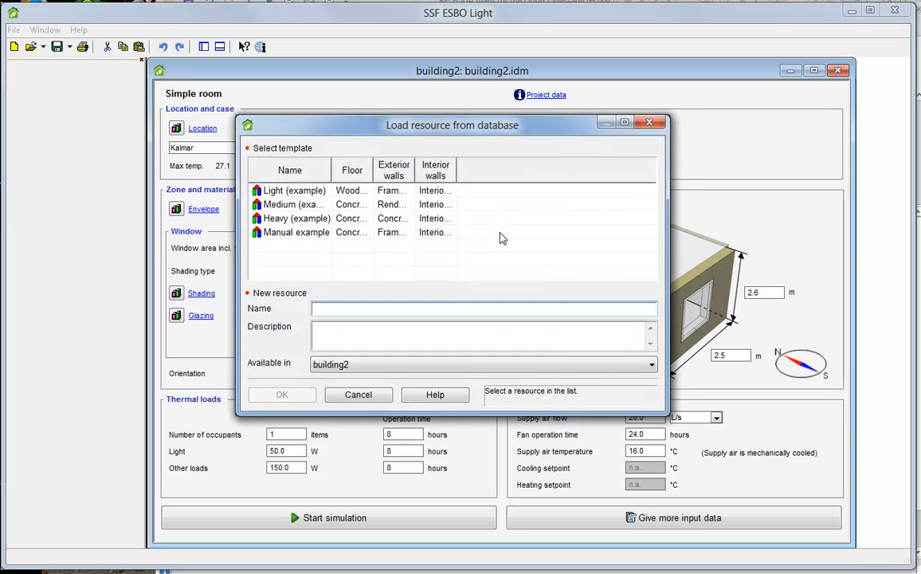
click(275, 204)
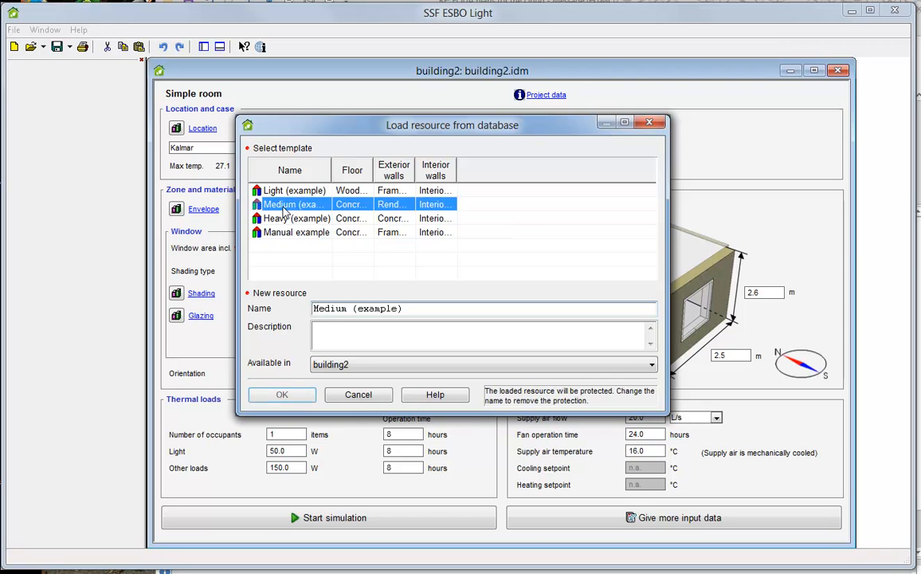
click(281, 394)
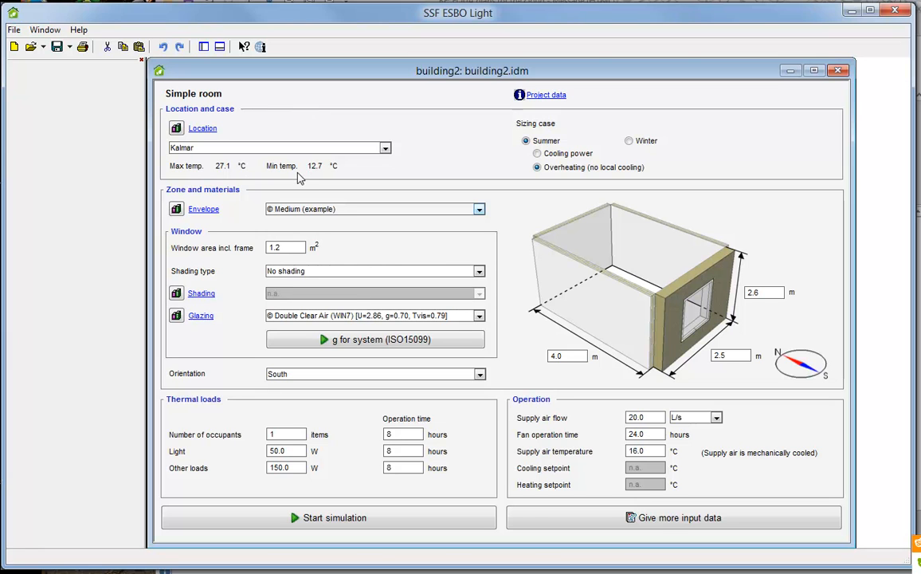
Step: Download the Stockholm/Arlanda design data under Sweden and use it as the room's location
click(385, 150)
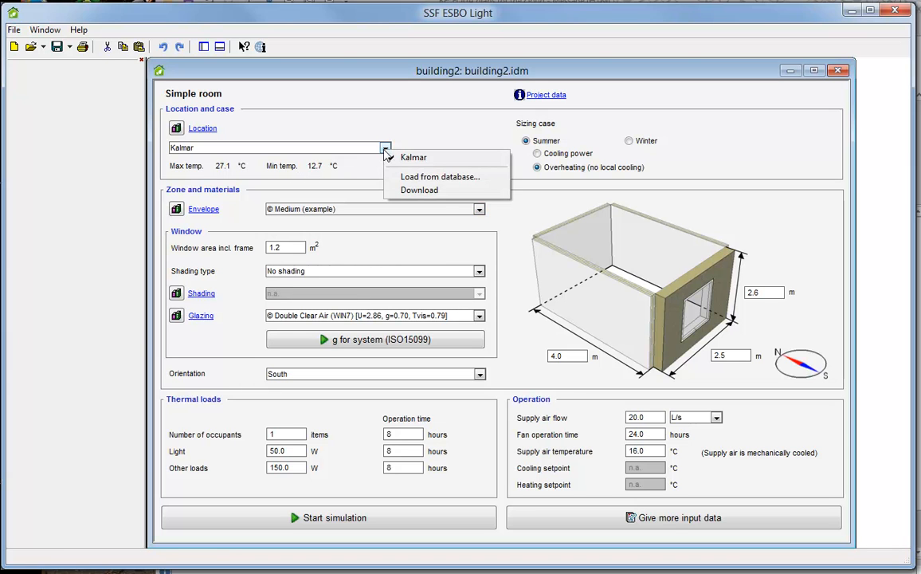
click(407, 191)
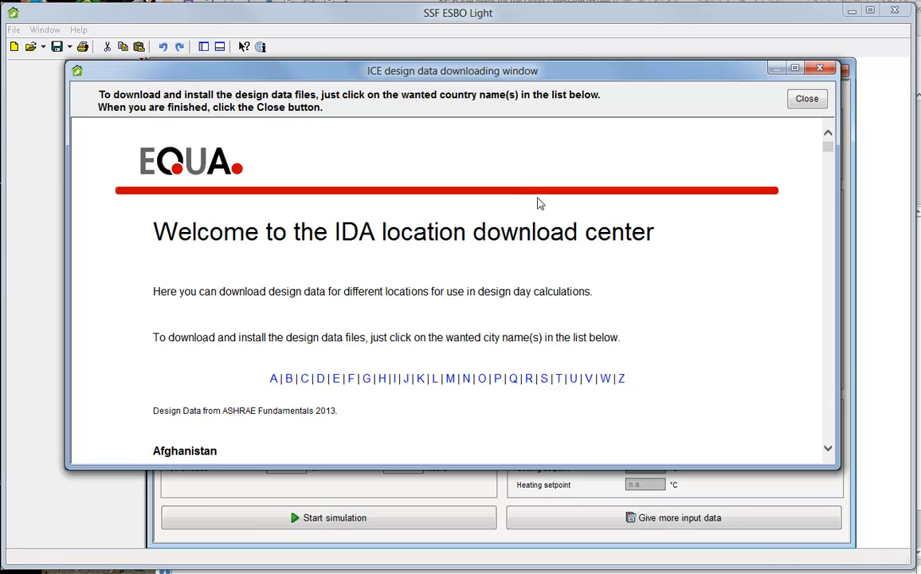
click(544, 380)
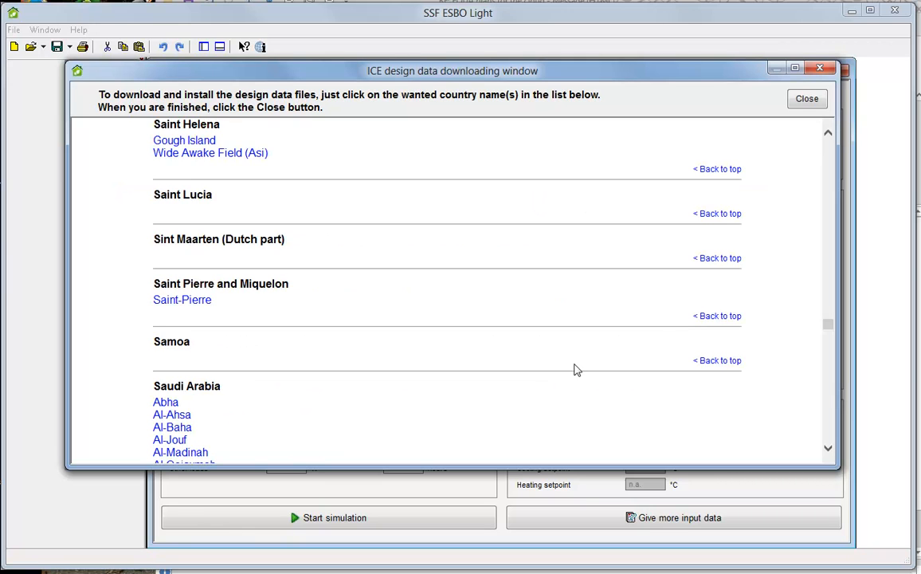
mouse_move(827, 324)
mouse_down()
mouse_move(829, 351)
mouse_move(829, 343)
mouse_up()
scroll(630, 291, up, 1)
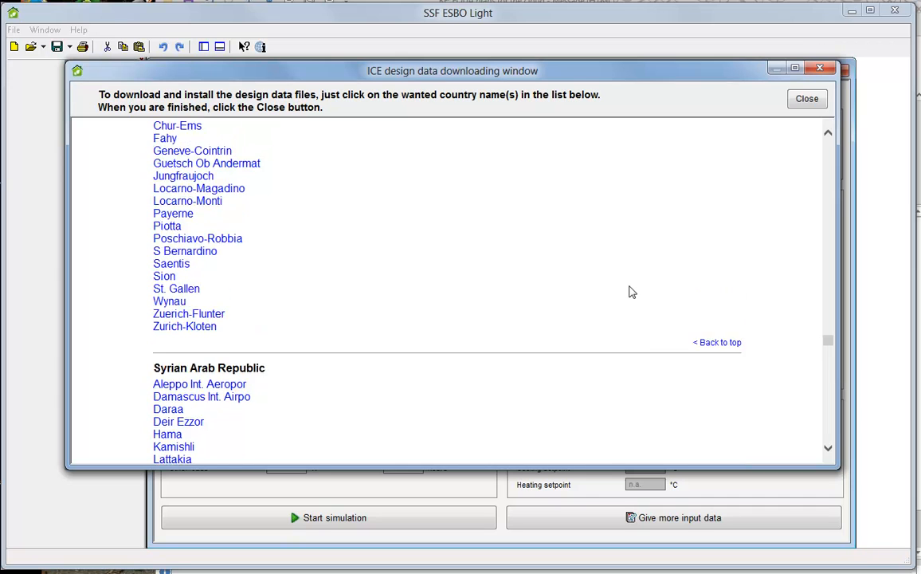
scroll(630, 291, up, 3)
scroll(630, 292, up, 5)
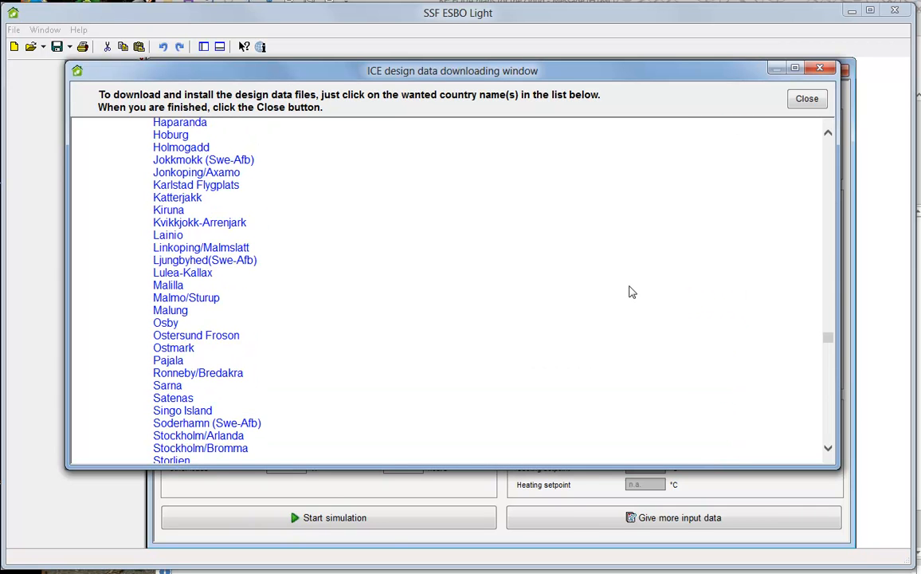
scroll(319, 270, down, 3)
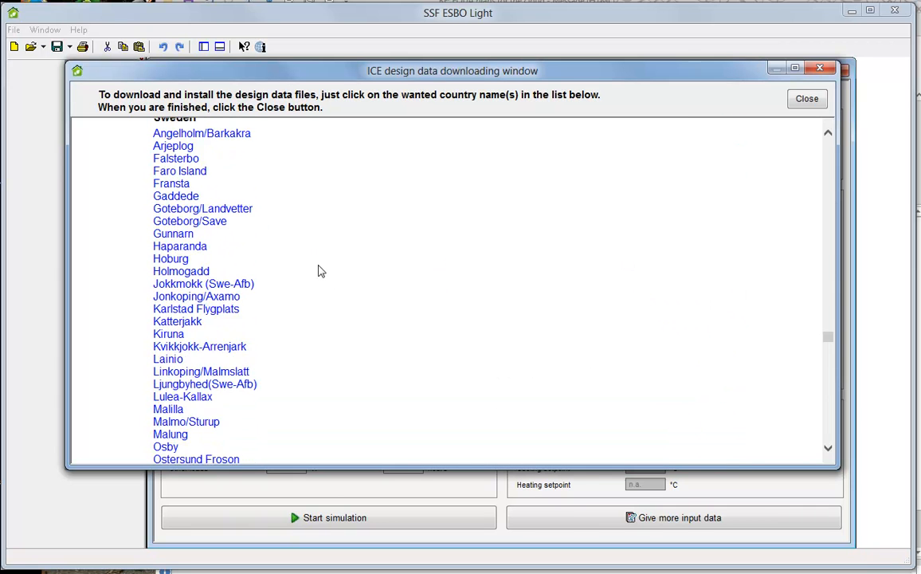
scroll(319, 271, down, 2)
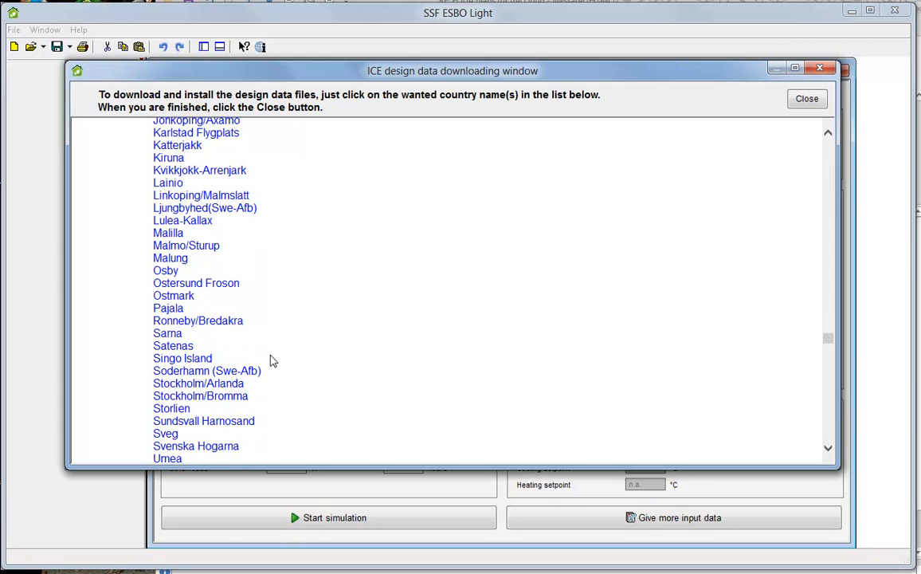
click(222, 388)
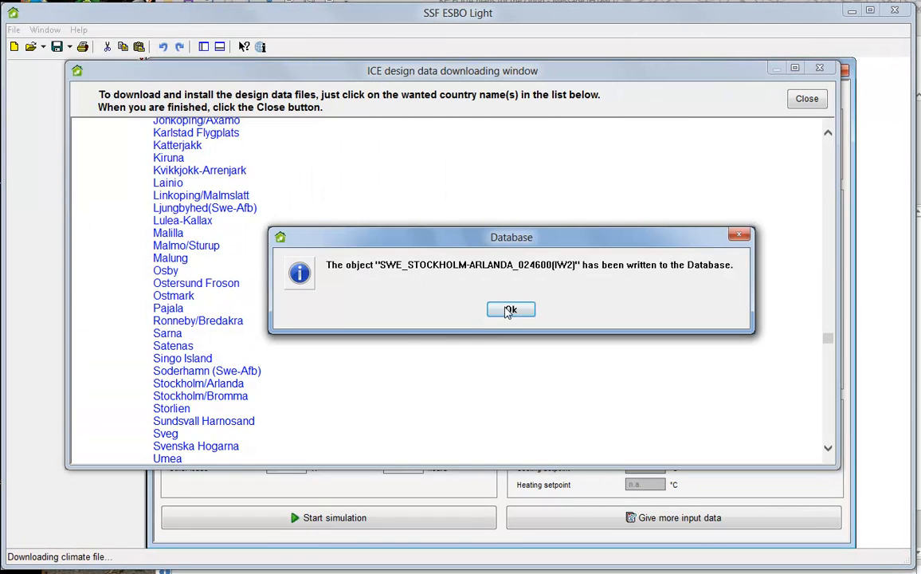
click(505, 309)
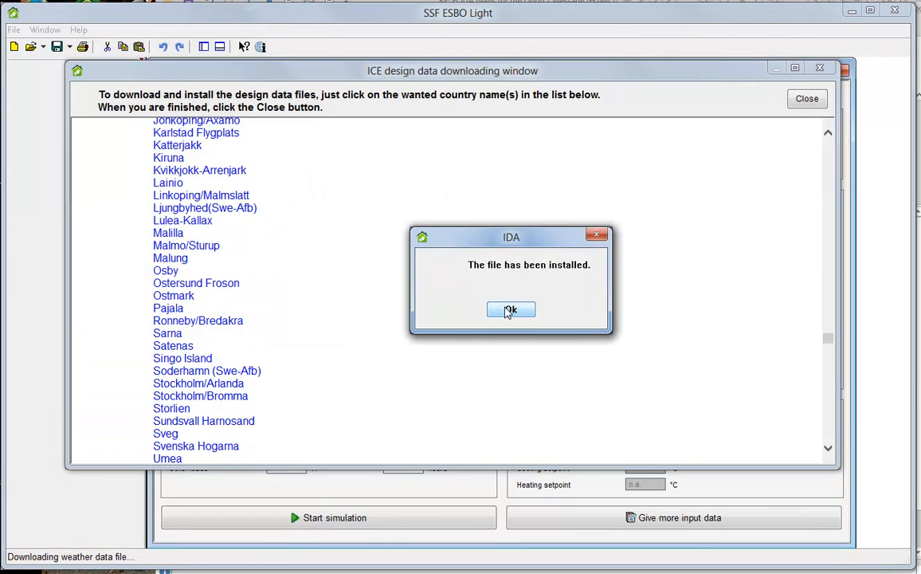
click(508, 311)
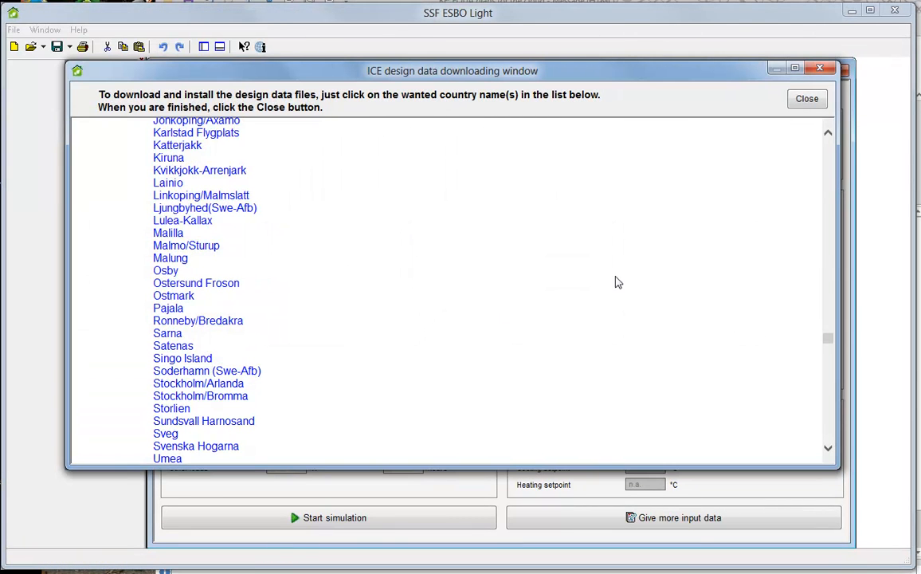
click(806, 99)
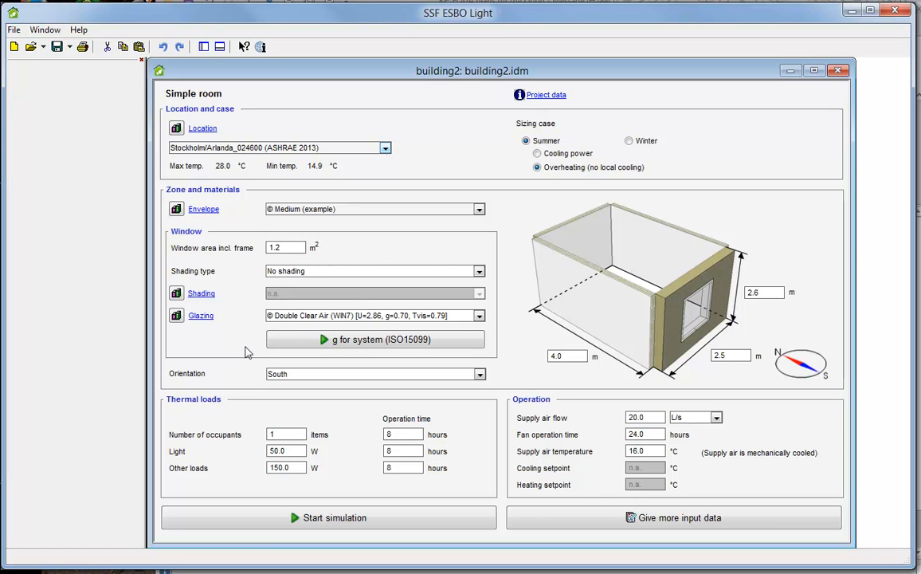
Step: Set the window's shading type to Exterior screen
click(479, 272)
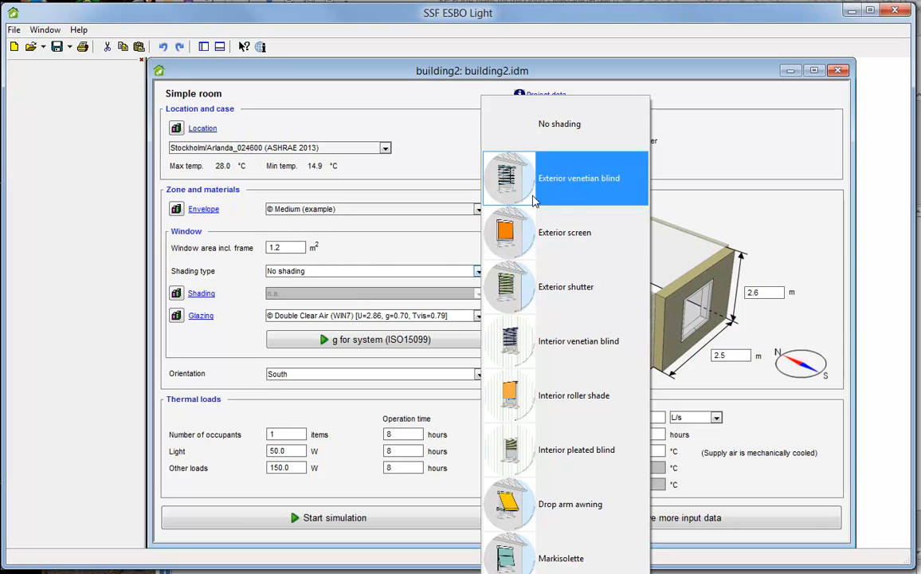
click(538, 233)
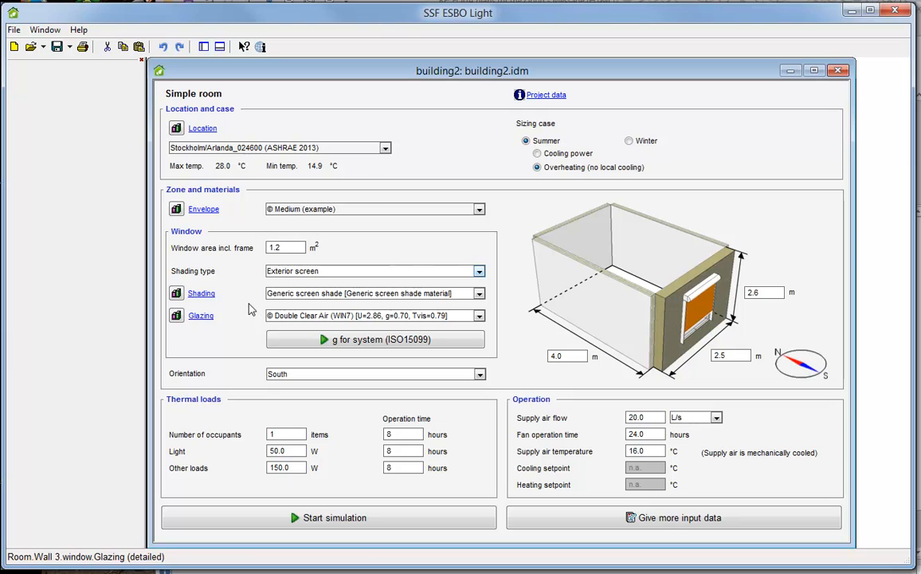
click(479, 294)
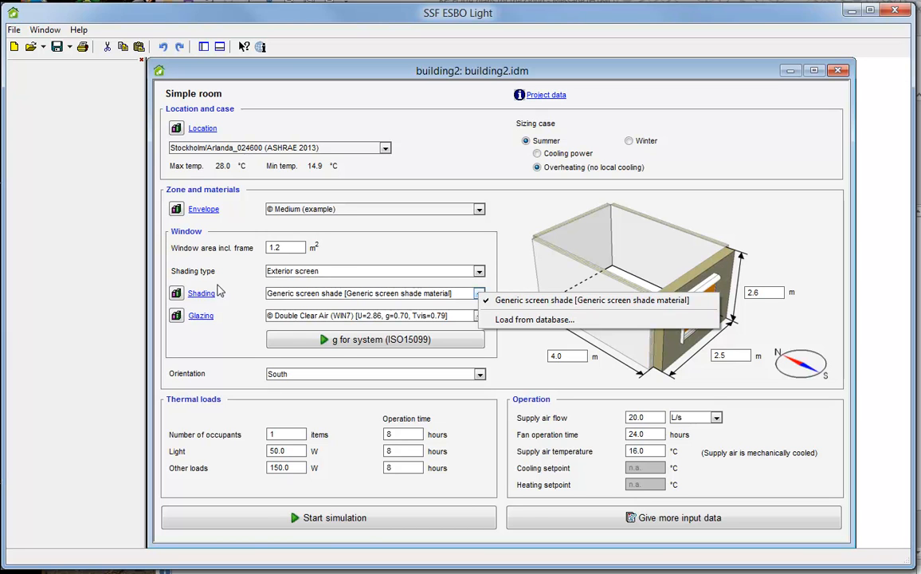
click(253, 290)
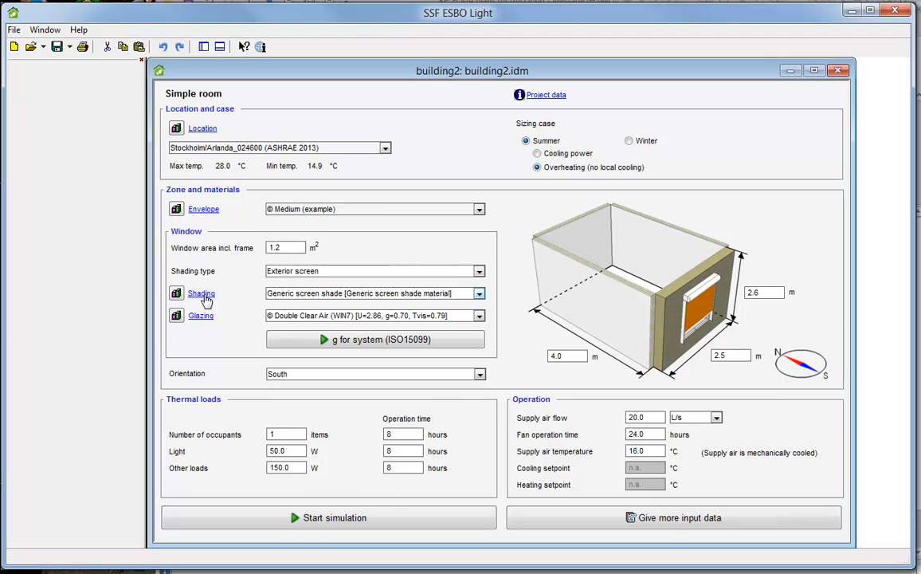
Step: Load Woven Shade Material (WIN7) from the database as the exterior screen's material and accept the shading settings
click(203, 294)
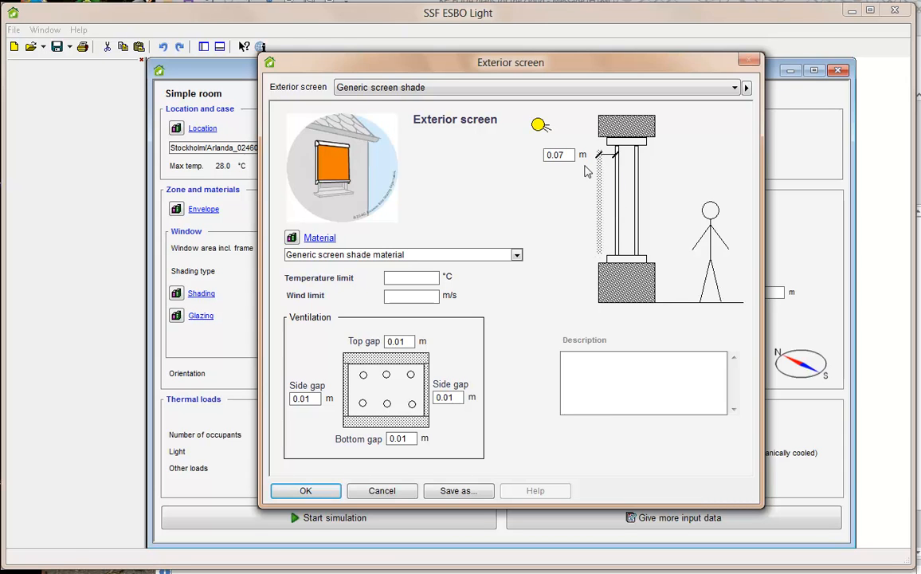
double_click(546, 156)
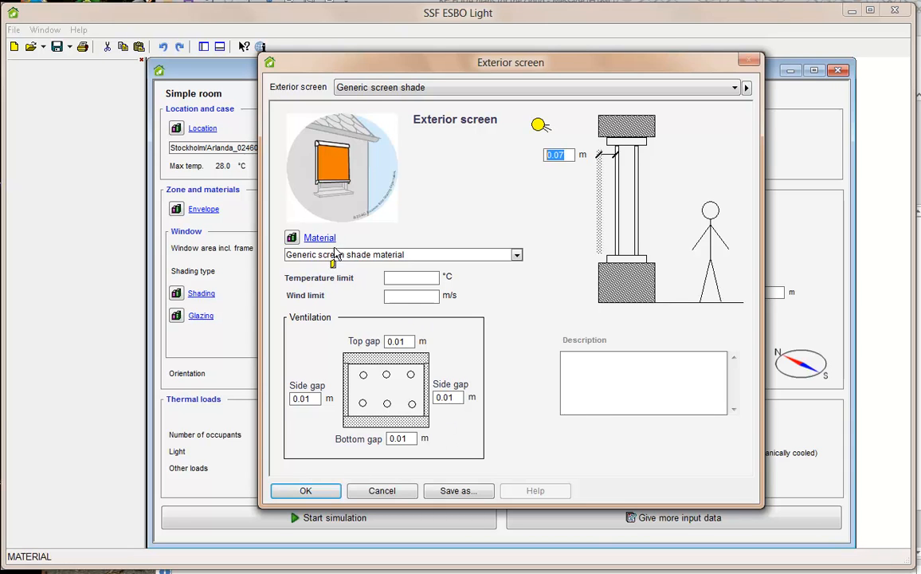
click(517, 255)
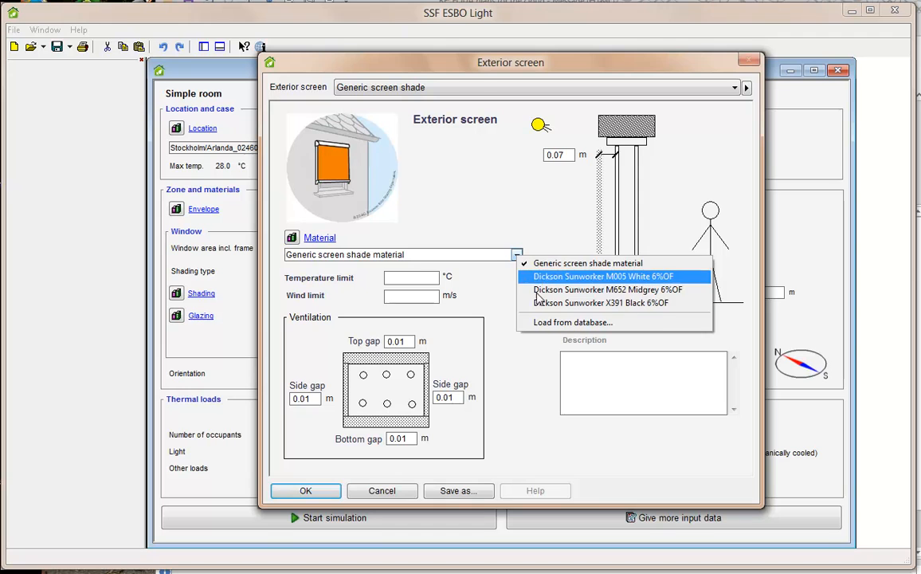
click(542, 323)
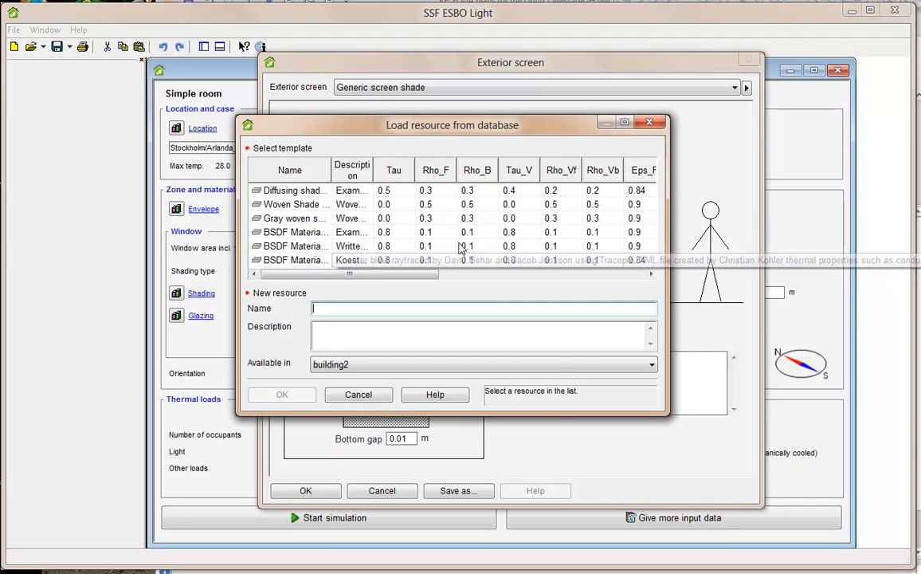
drag(668, 413, 803, 560)
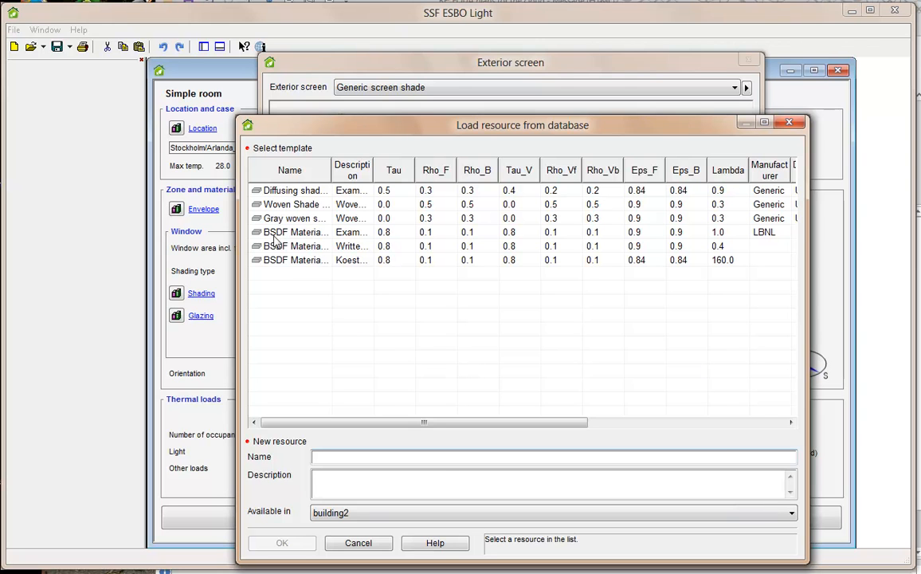
click(283, 207)
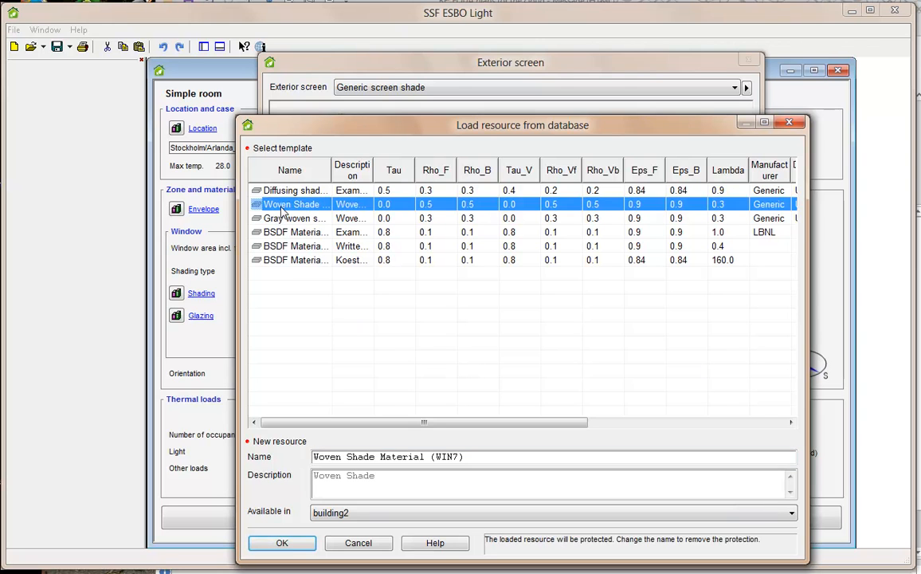
click(284, 542)
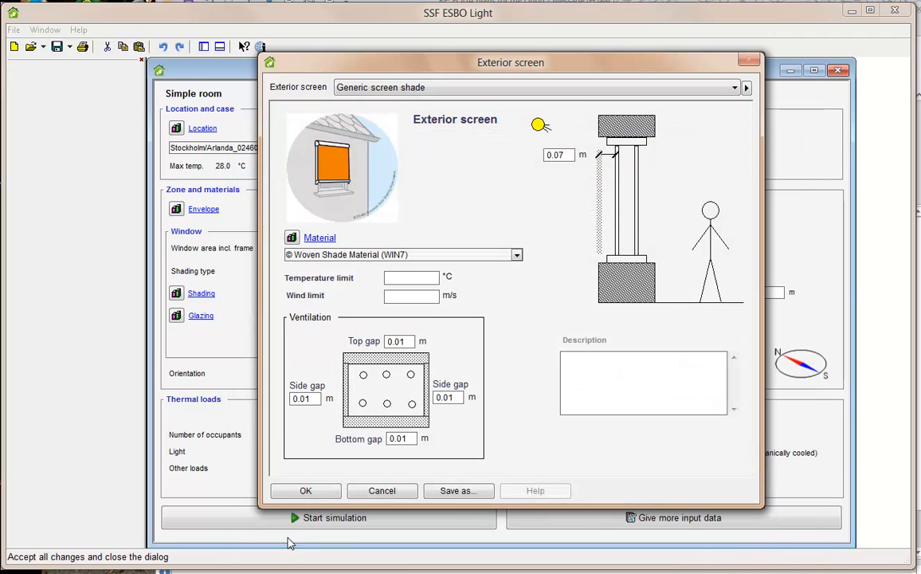
click(306, 492)
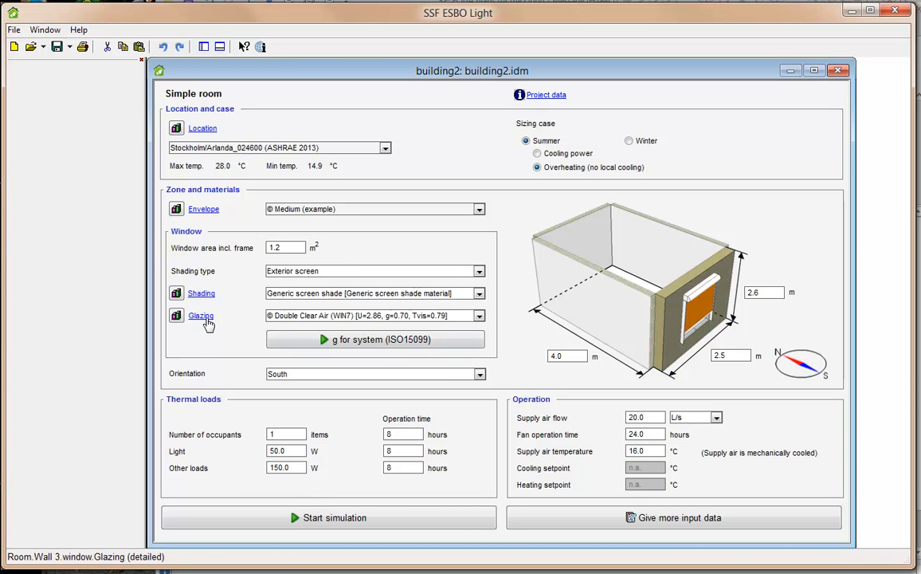
Step: Set the window's glazing to Pilkington Suncoool 66/33
click(478, 315)
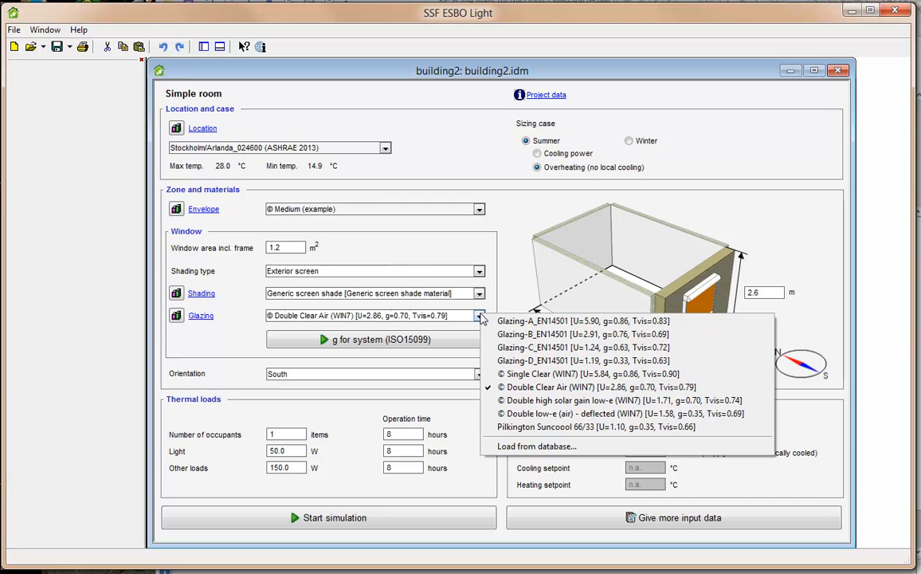
click(502, 427)
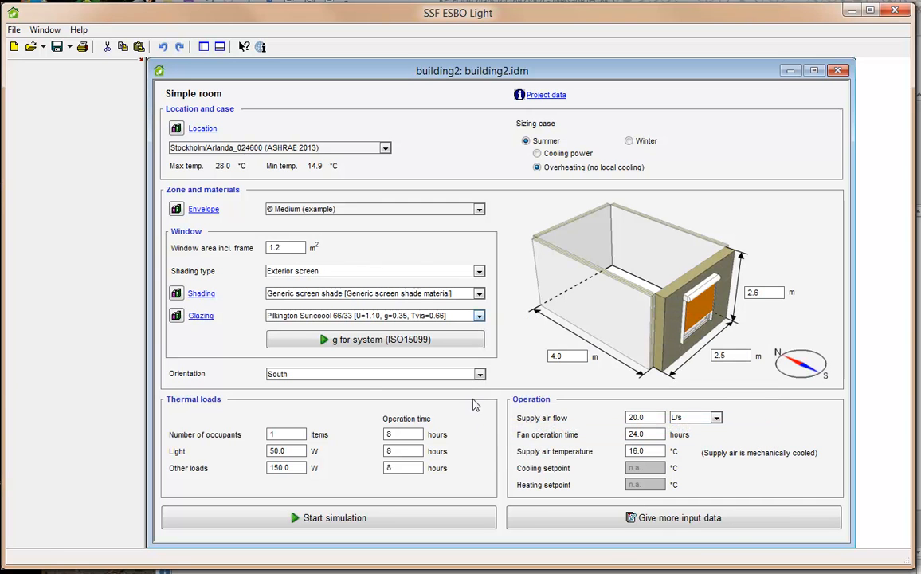
Step: Try adding a DEFAULT-AIR cavity and a new pane layer inside the Pilkington Clear 4 mm pane of the glazing construction
click(202, 316)
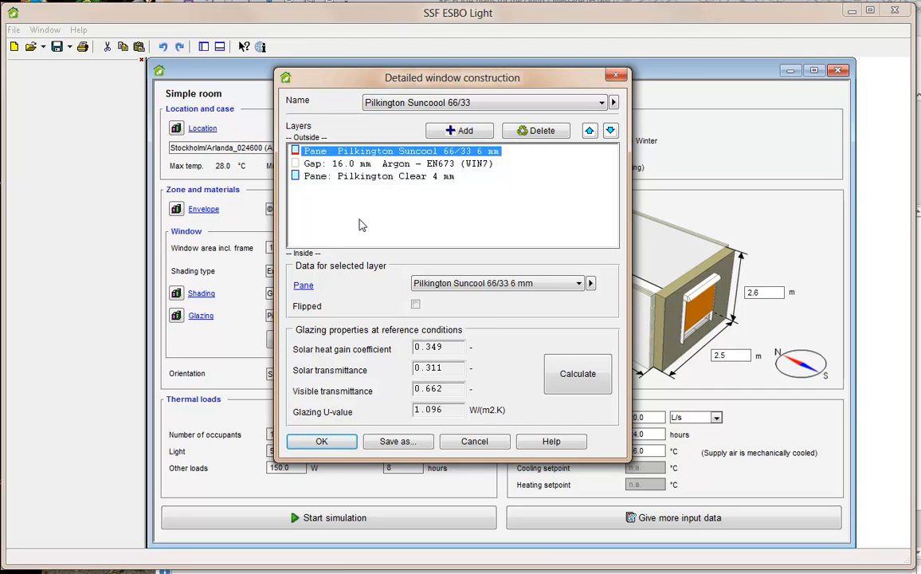
click(357, 177)
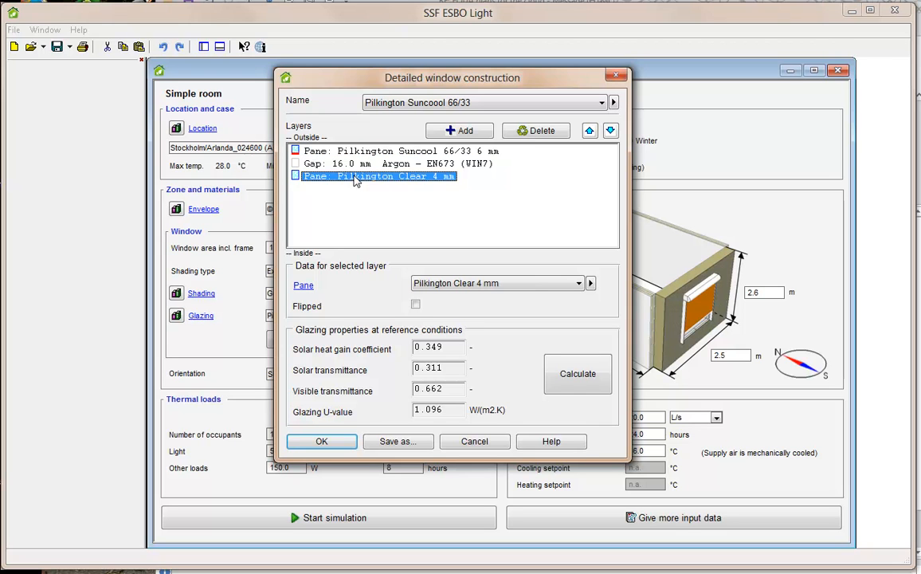
click(447, 130)
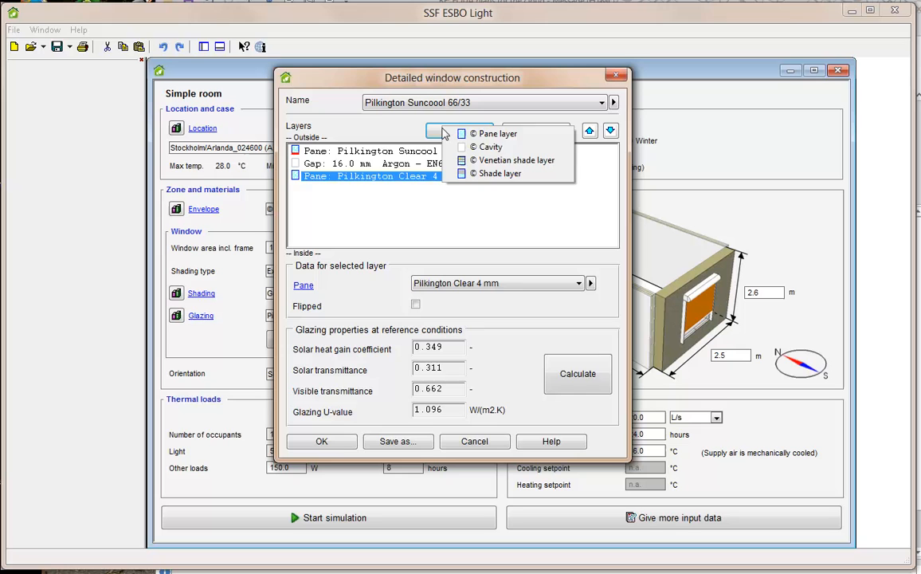
click(487, 148)
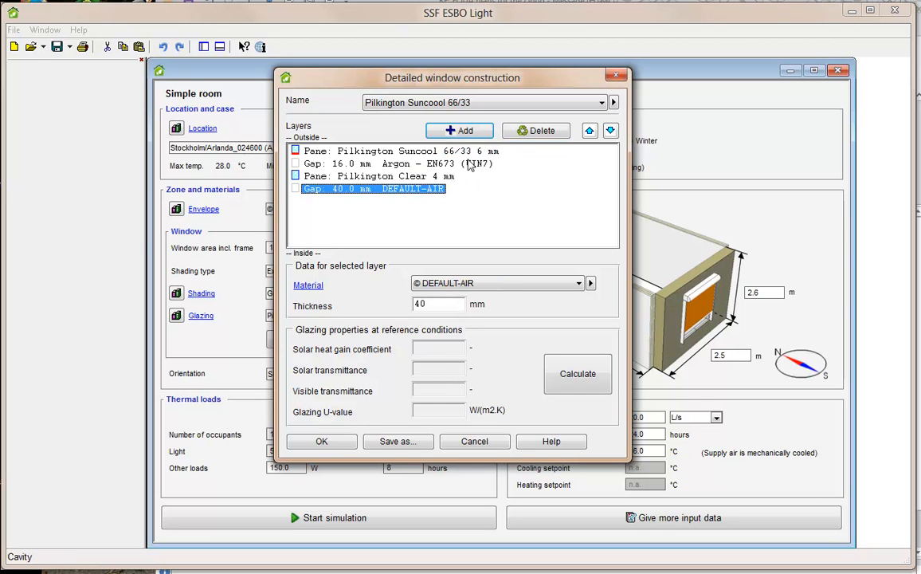
click(471, 131)
click(488, 139)
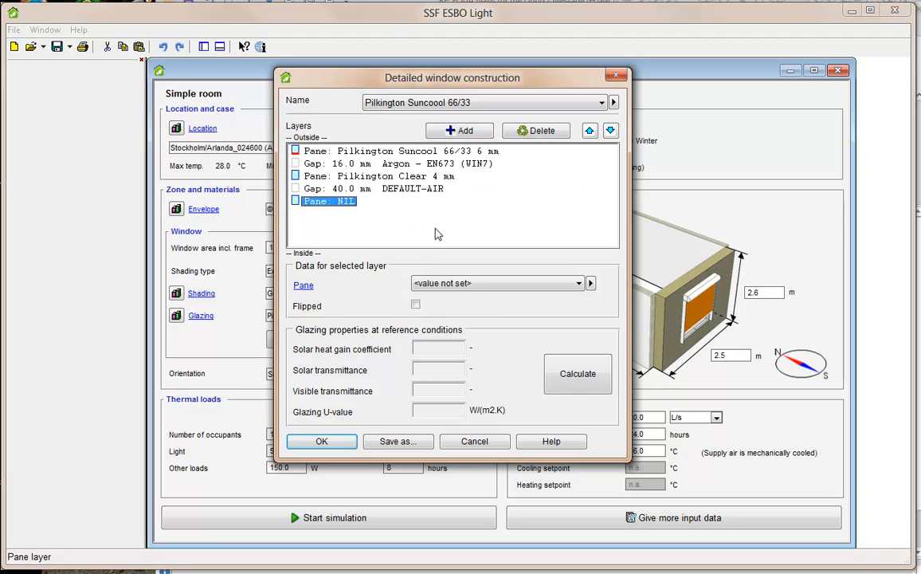
Step: Load stopray grey T 8.gvb (WIN7) from the database as the innermost pane and discard the glazing construction changes
click(579, 285)
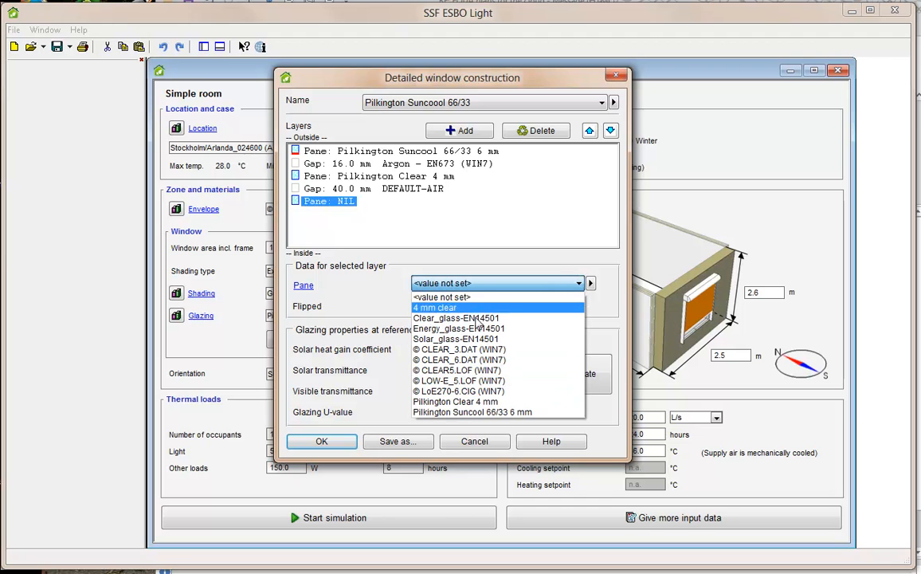
click(590, 284)
click(591, 284)
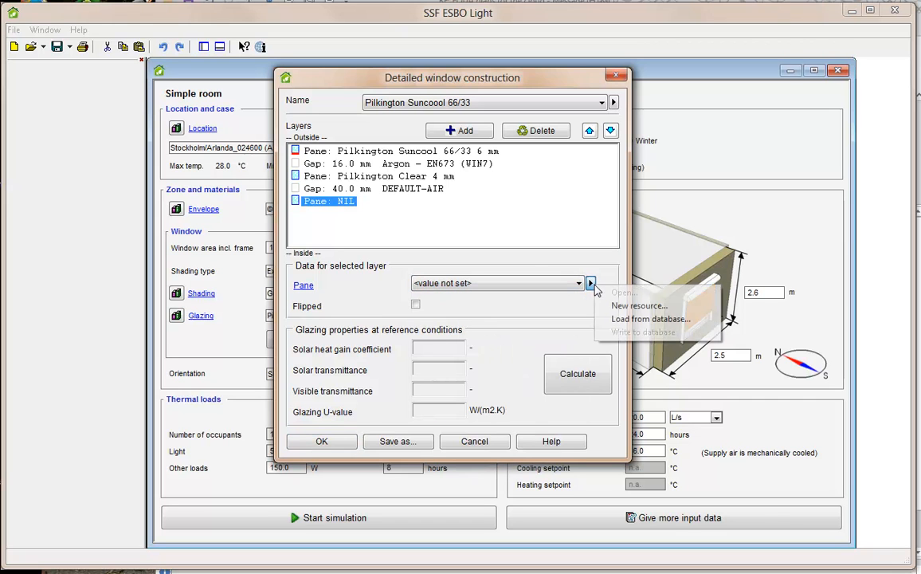
click(619, 319)
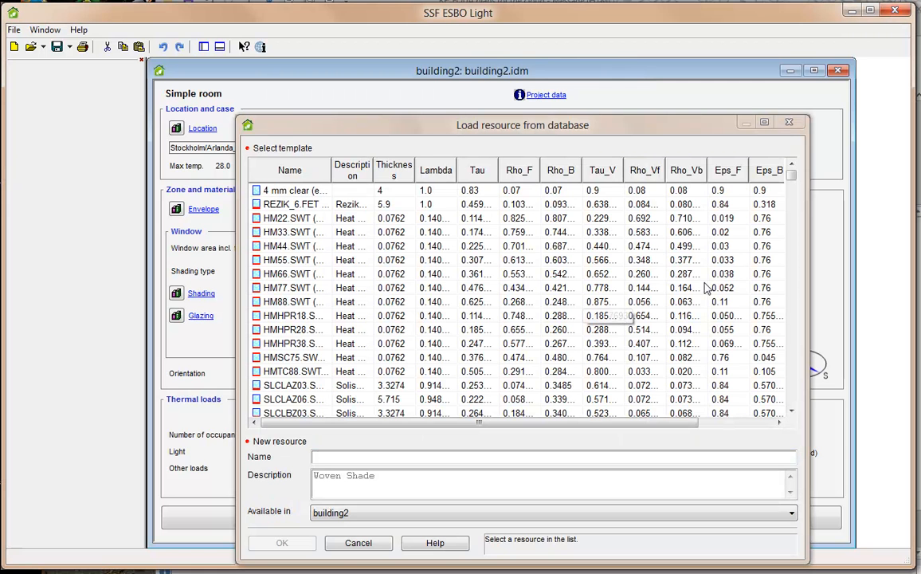
drag(791, 175, 792, 272)
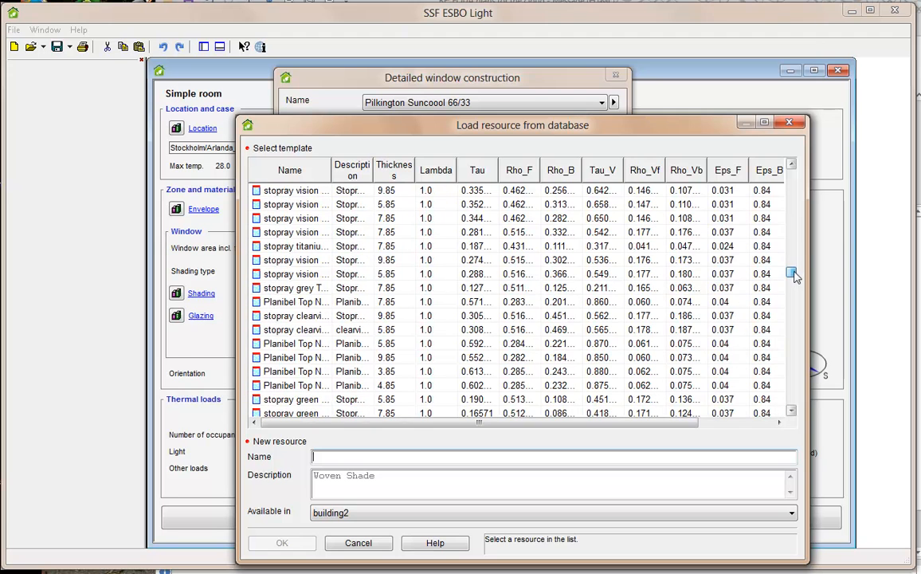
click(268, 289)
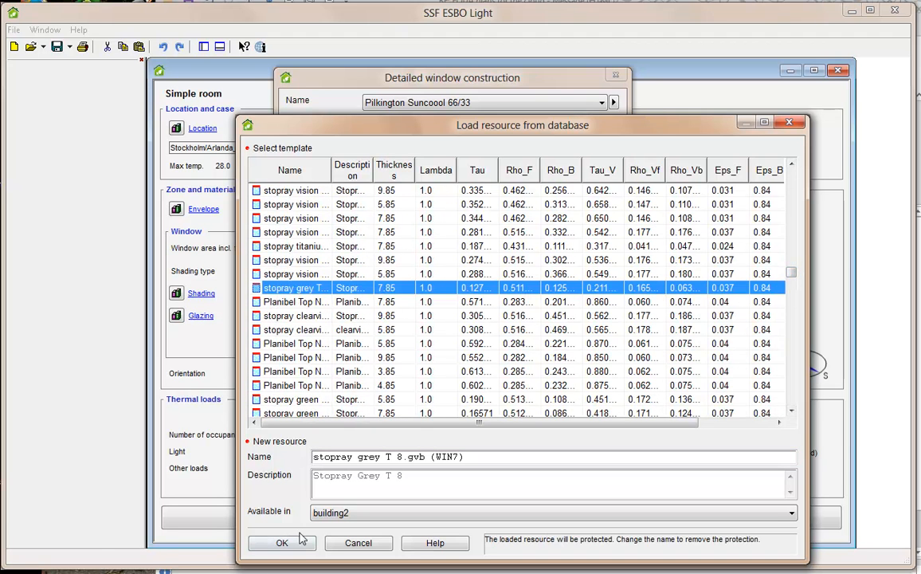
click(296, 543)
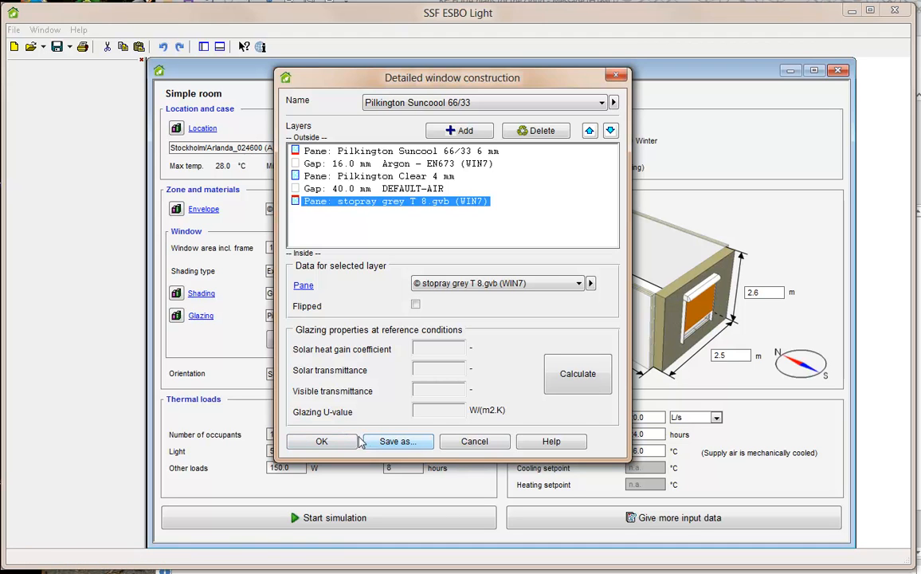
click(476, 442)
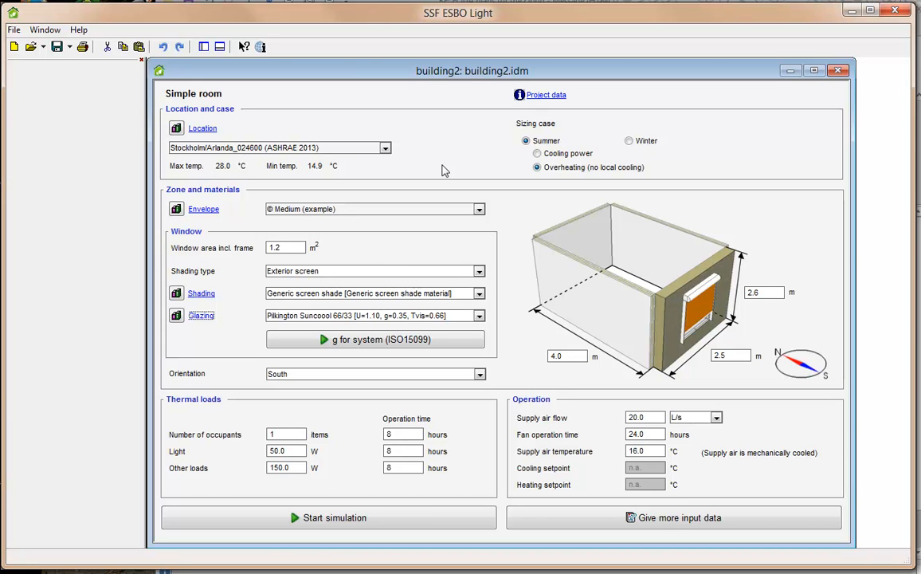
Step: Calculate the ISO15099 glazing and shading properties for the window system and review the values with and without shading
click(312, 340)
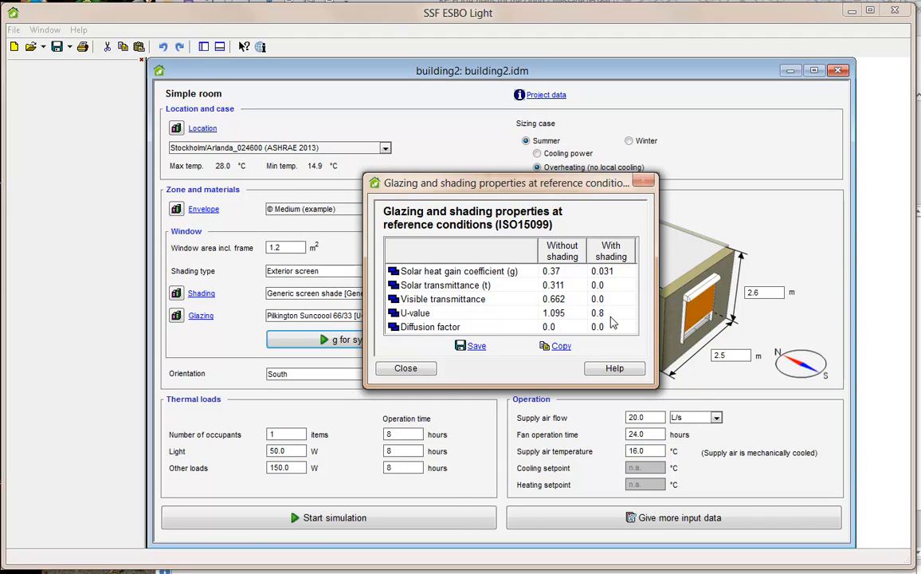
click(406, 369)
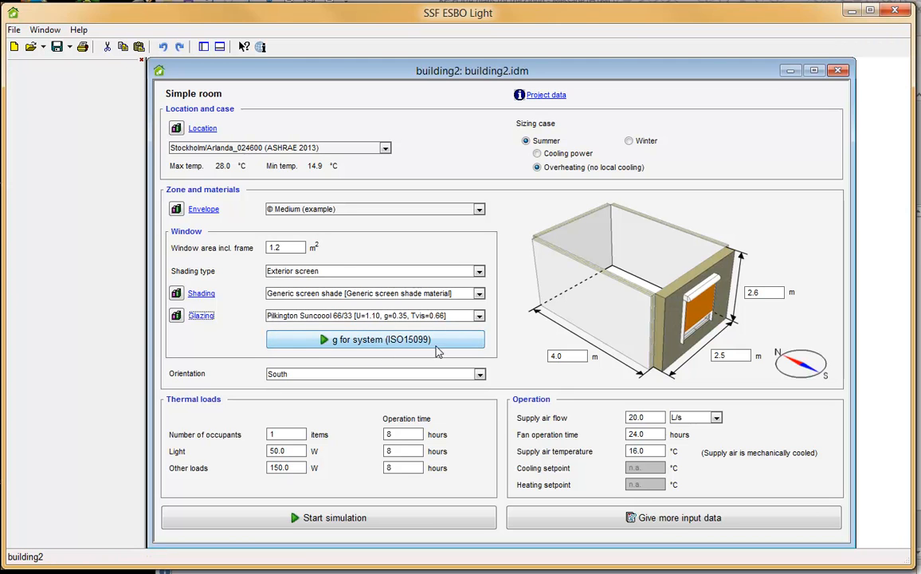
Step: Try the Drop arm awning shading type for the window and switch back to Exterior screen
click(479, 272)
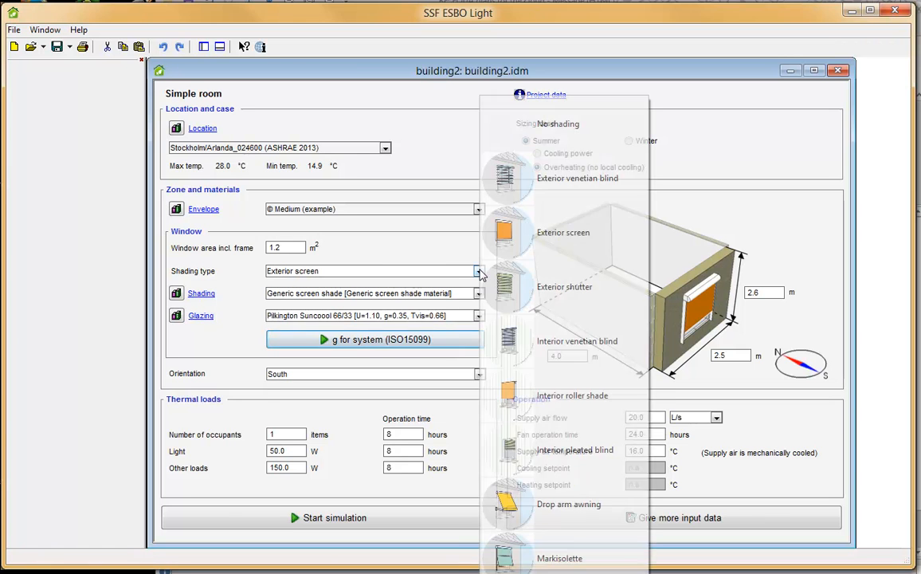
click(547, 507)
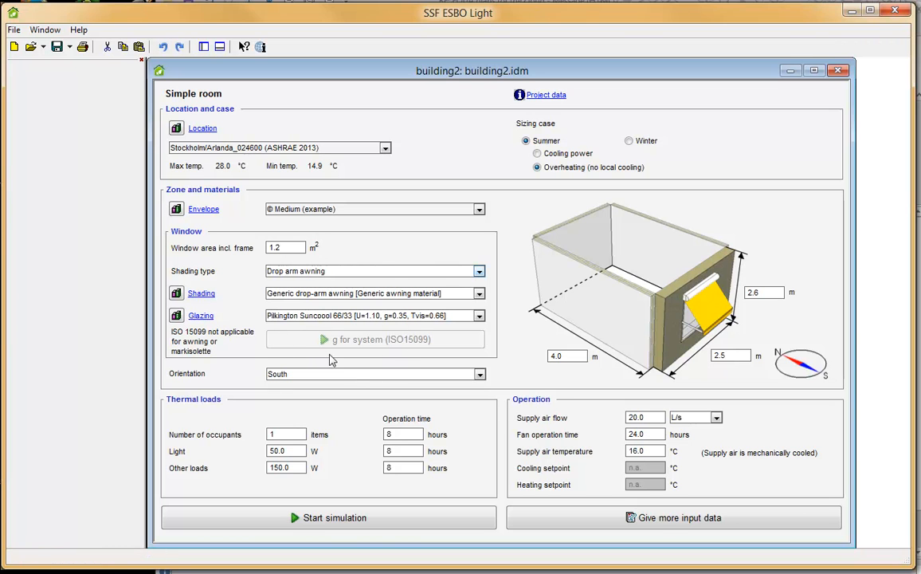
click(480, 272)
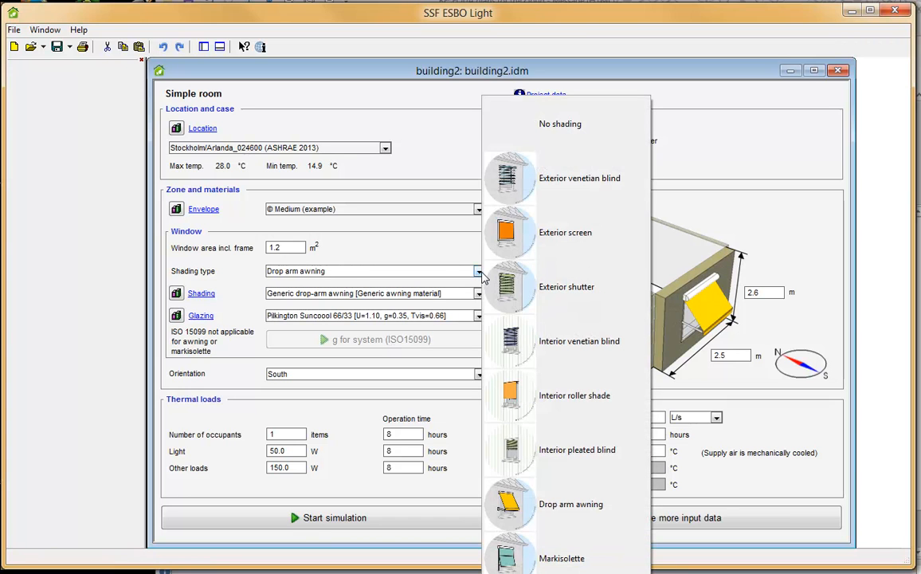
click(542, 231)
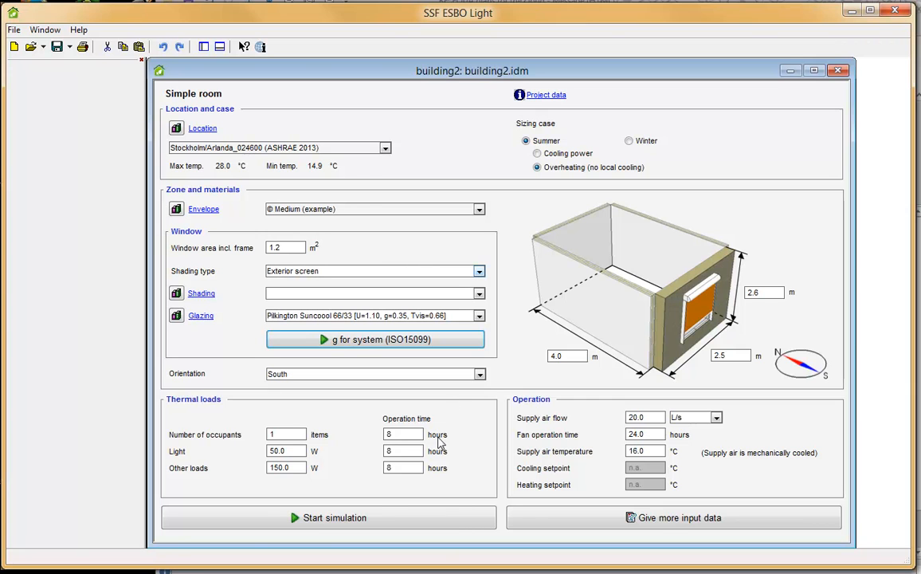
double_click(271, 451)
drag(292, 467, 267, 470)
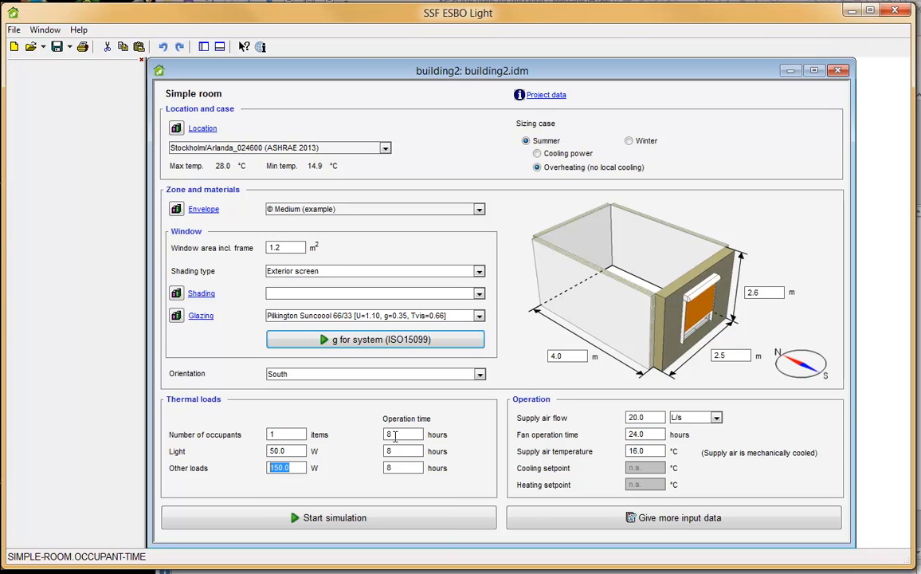
Step: Change the supply air flow unit to m³/h
click(649, 417)
drag(640, 420, 629, 417)
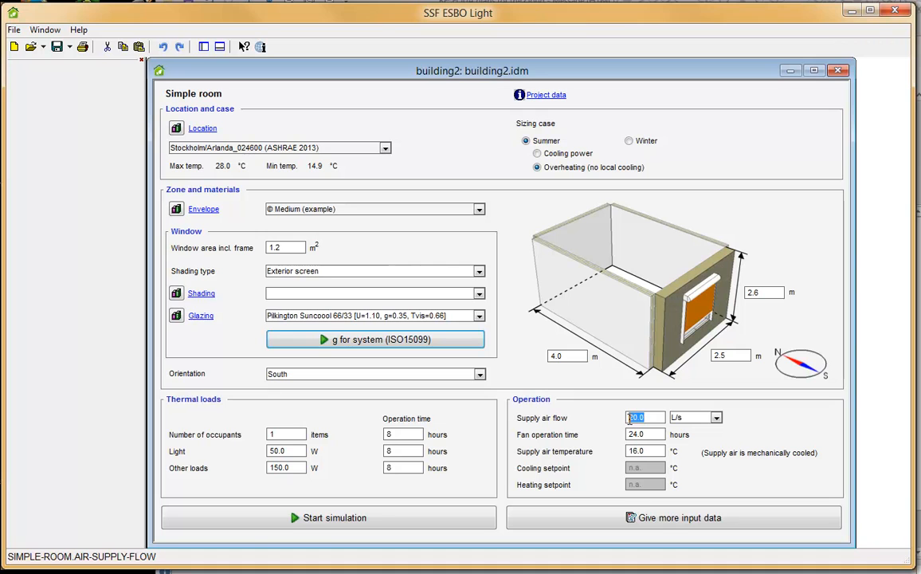
click(716, 418)
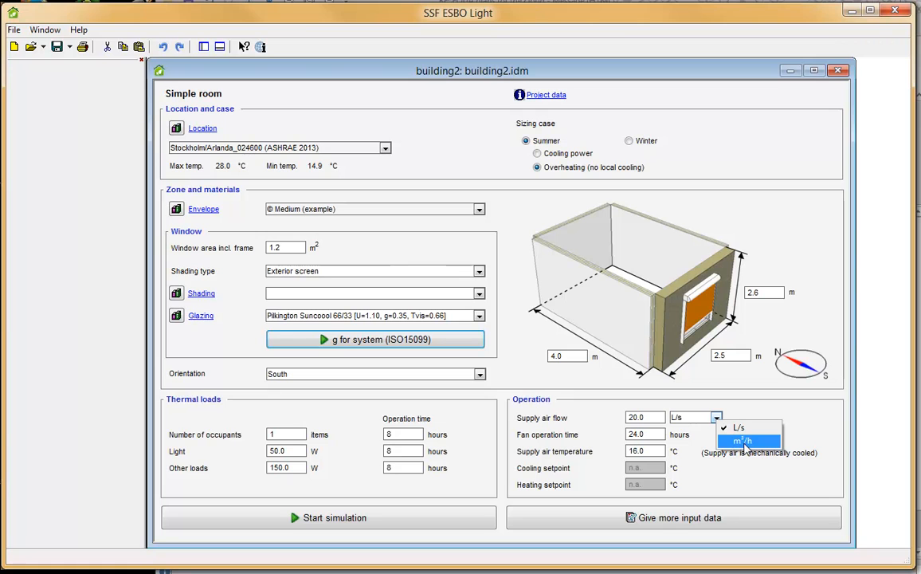
click(745, 440)
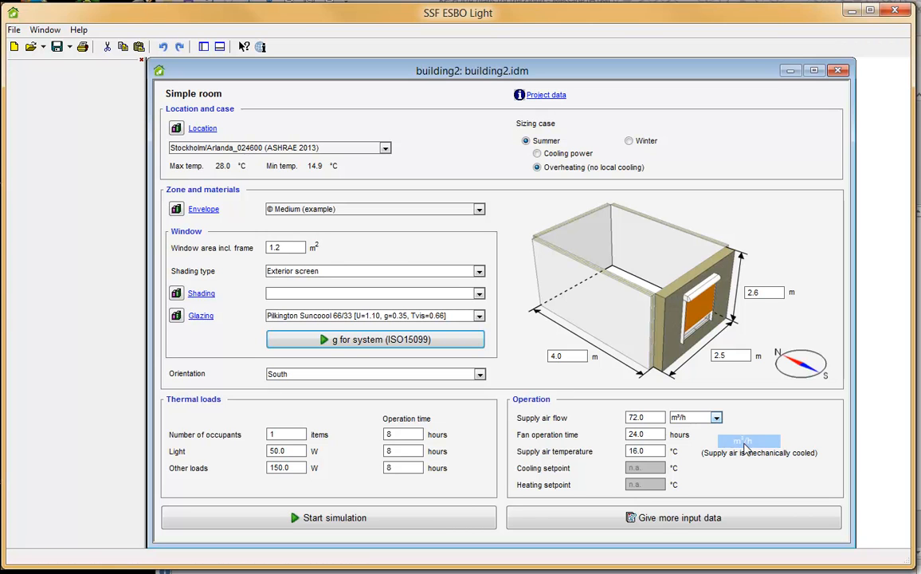
double_click(646, 417)
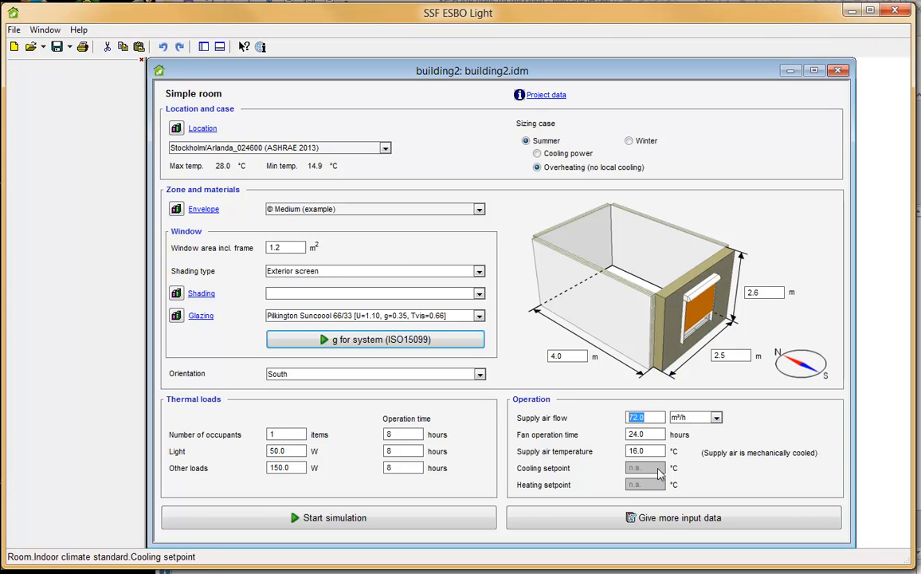
key(Tab)
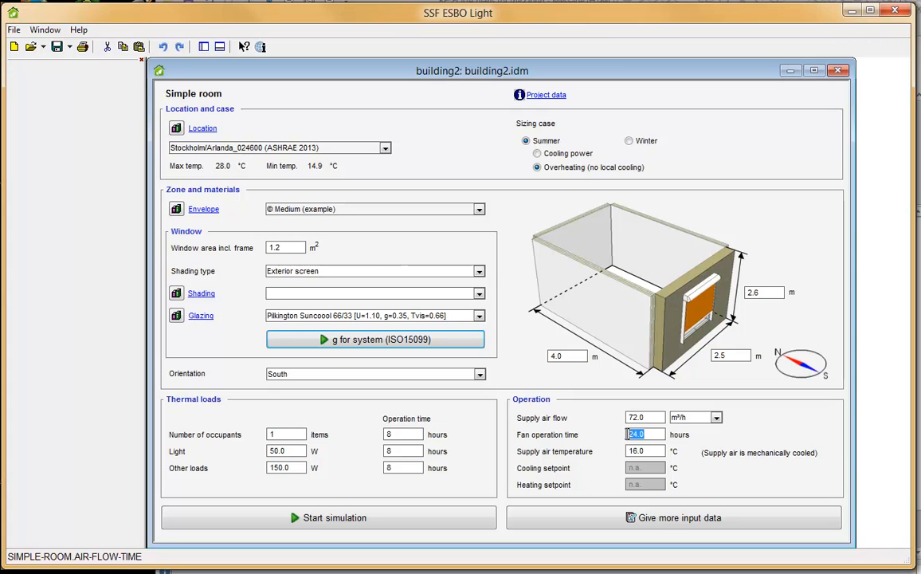
click(641, 417)
double_click(641, 418)
drag(654, 451, 632, 451)
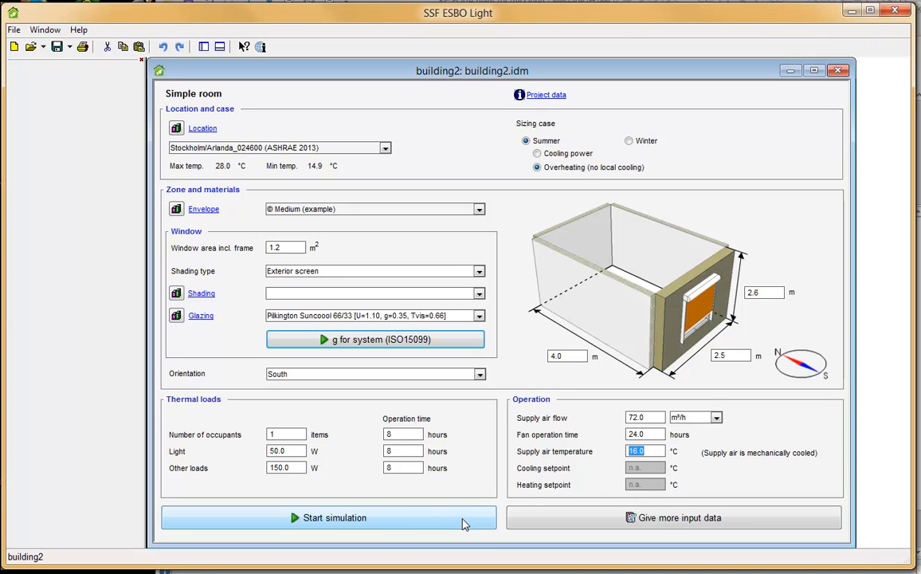
Step: Set the summer sizing case to Cooling power and start the simulation
click(538, 154)
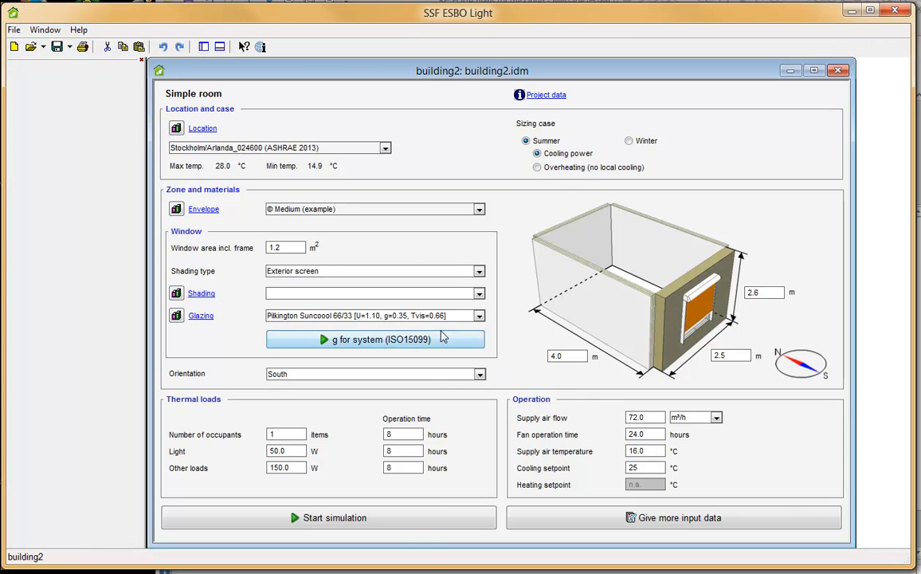
click(413, 520)
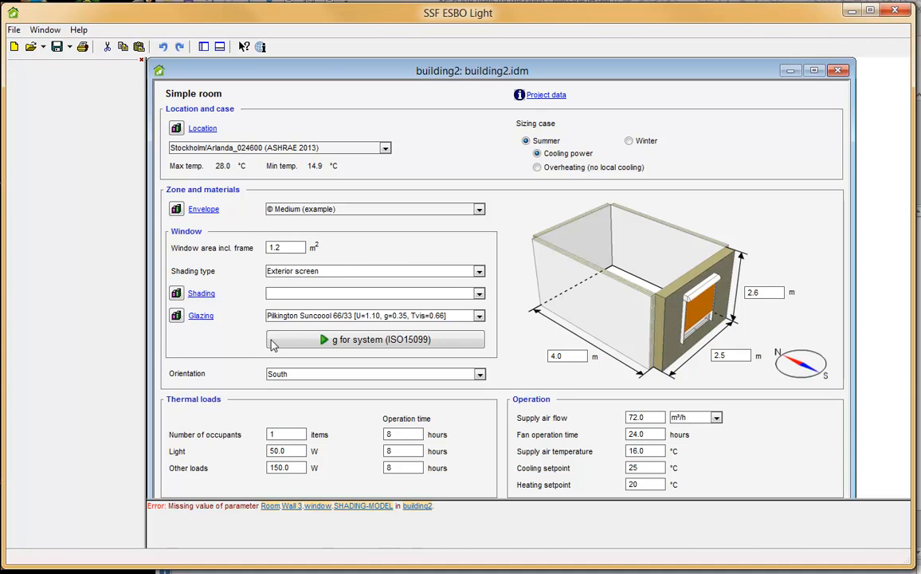
Step: Try to trace the missing window shading parameter from the error message and cancel the bug report to support
click(284, 510)
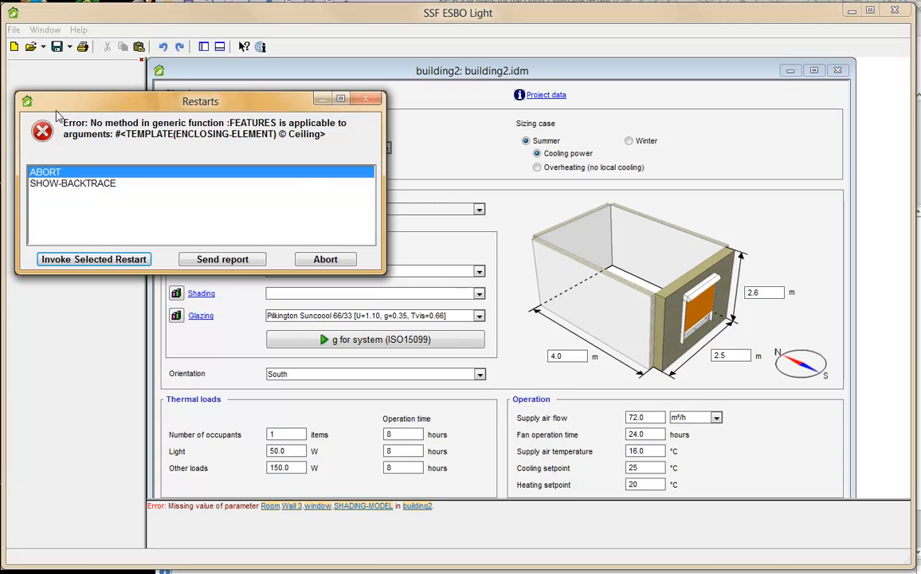
click(217, 261)
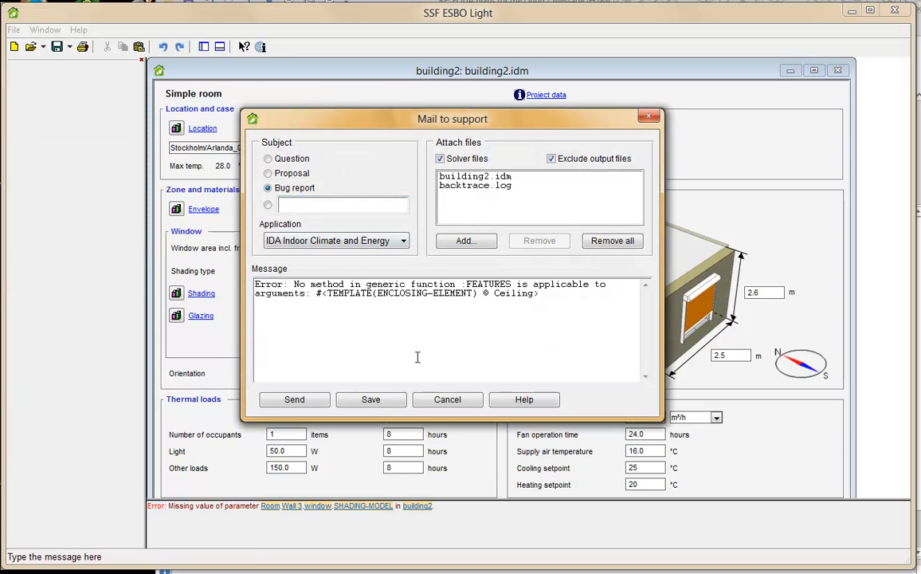
click(319, 407)
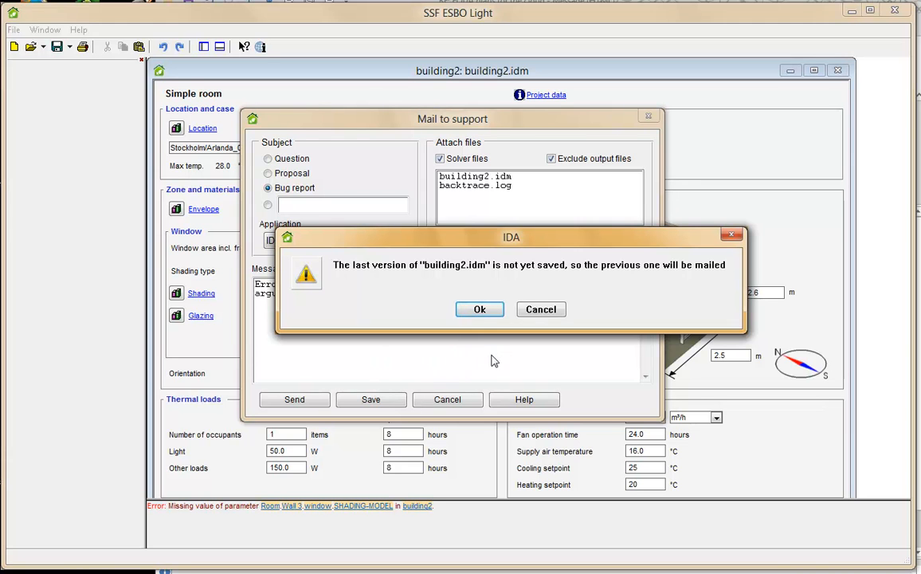
click(540, 310)
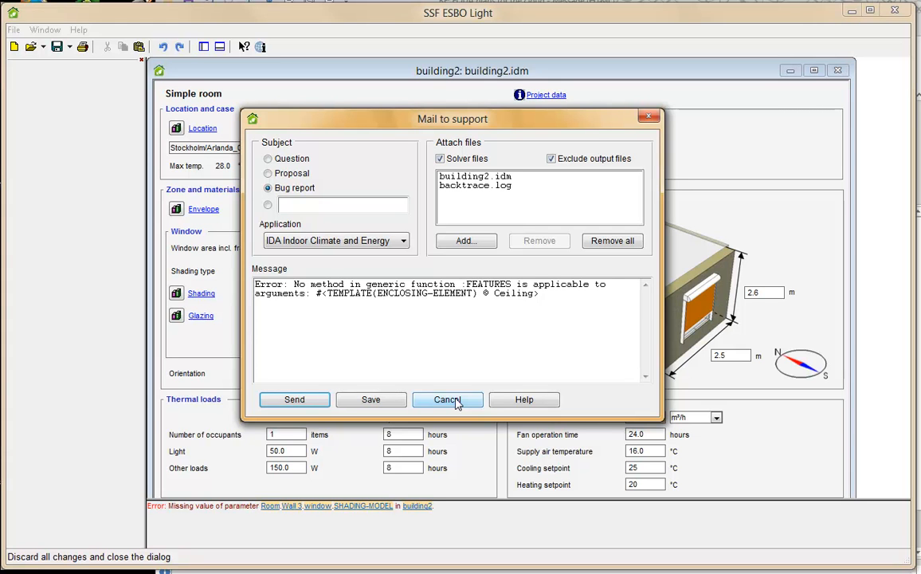
click(447, 400)
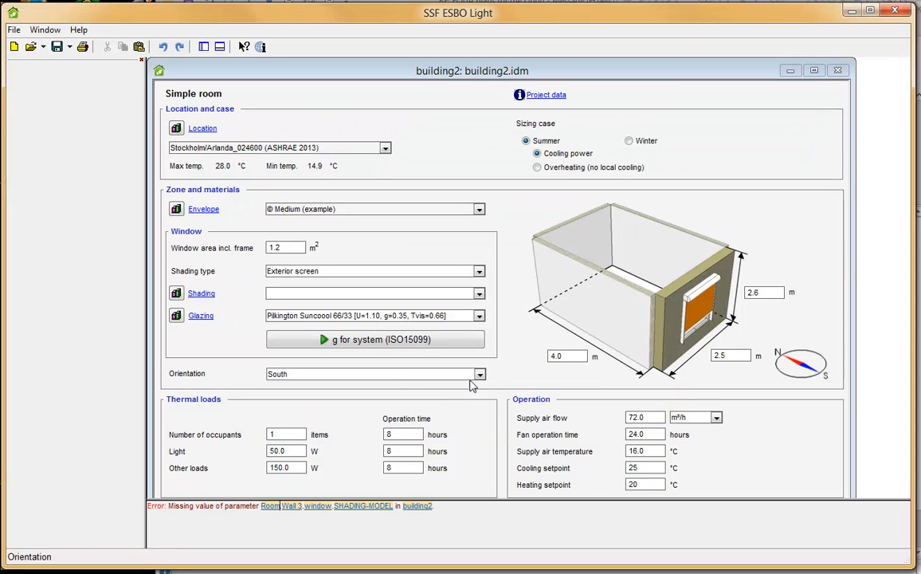
Step: Set the window shading to Generic screen shade [Woven Shade Material (WIN7)] and clear the error messages
click(479, 294)
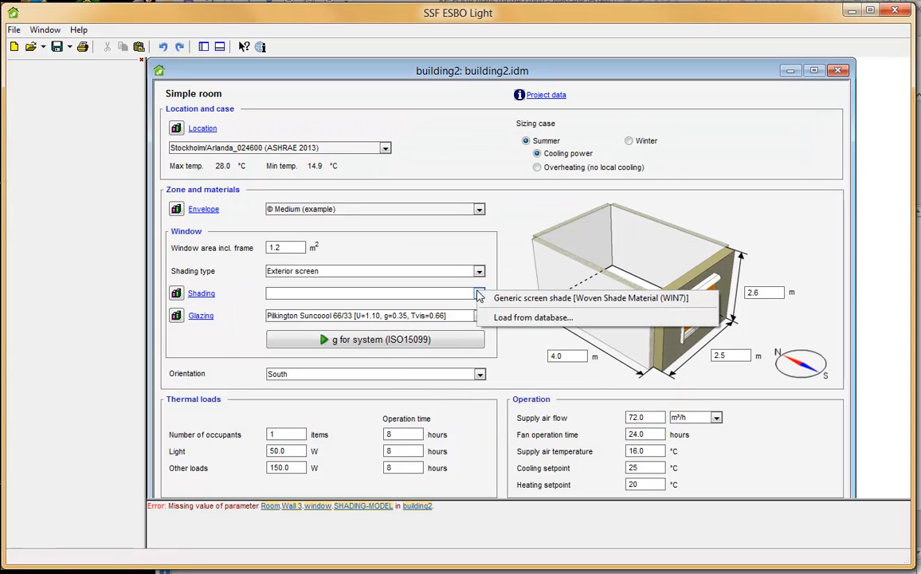
click(529, 299)
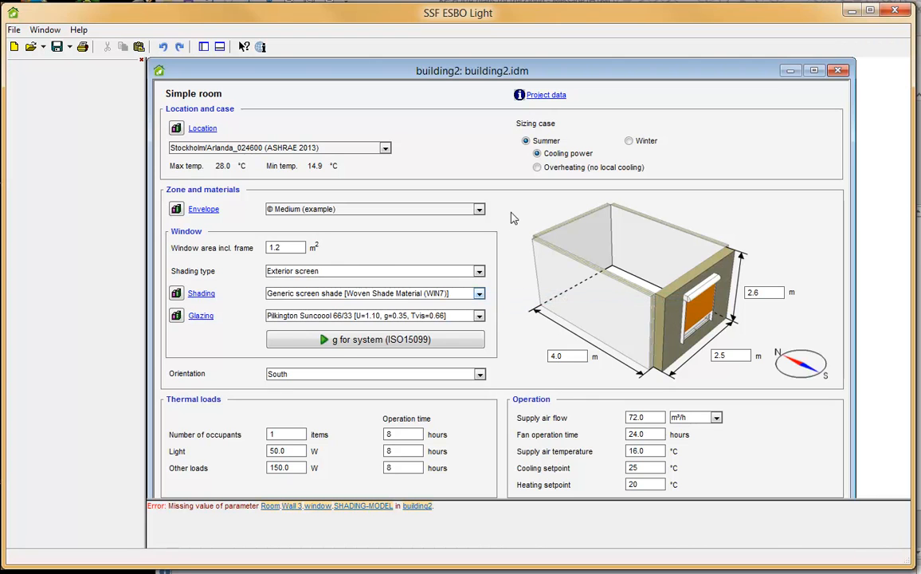
right_click(527, 529)
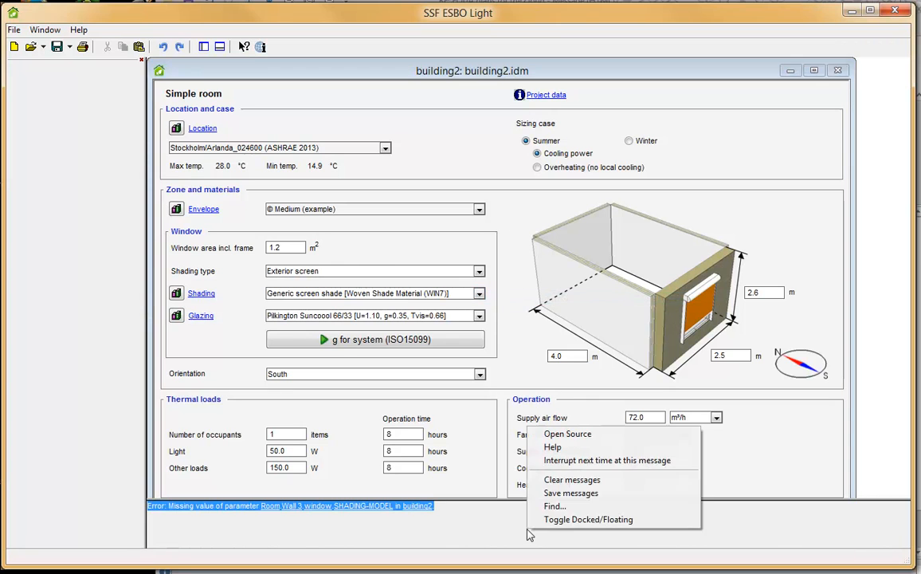
click(558, 481)
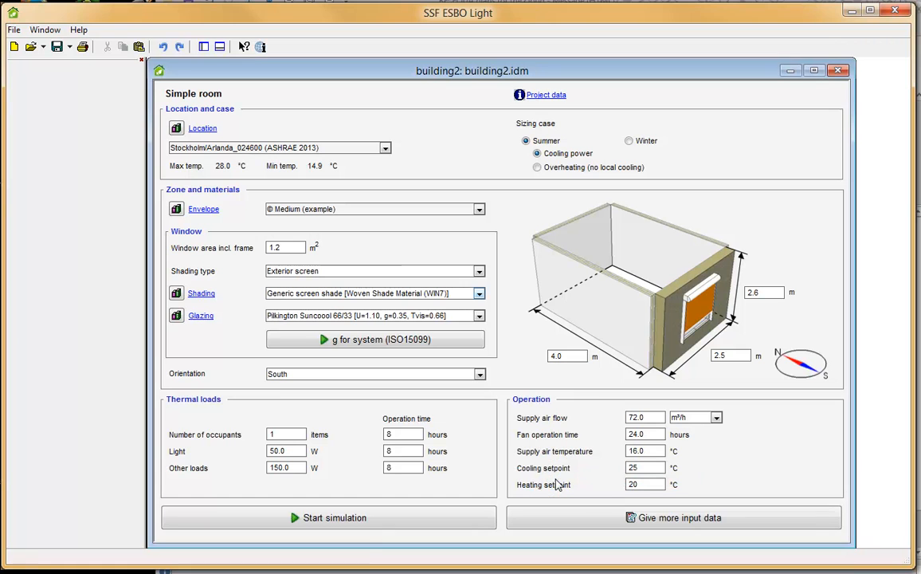
Step: Run the summer cooling power simulation and examine the temperature graph and zone cooling power table in the report
click(370, 518)
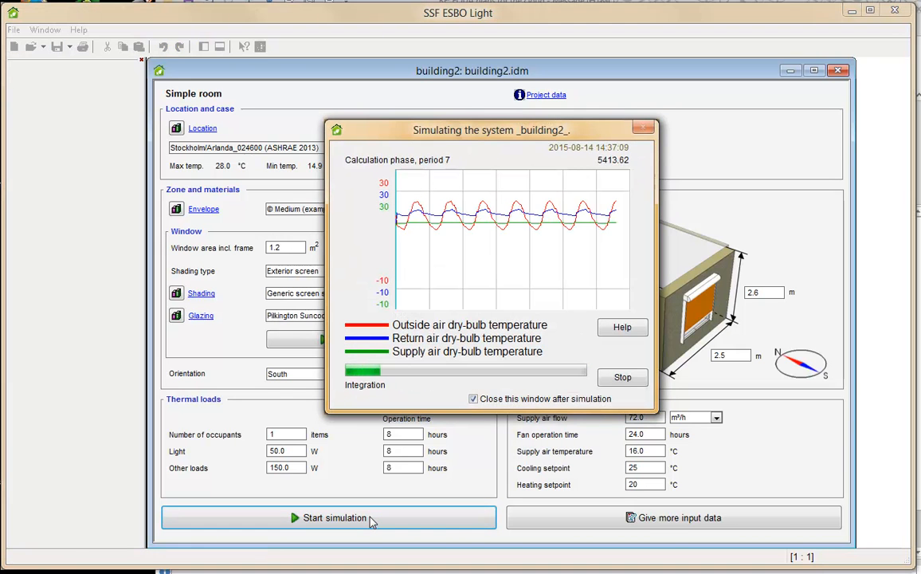
click(371, 519)
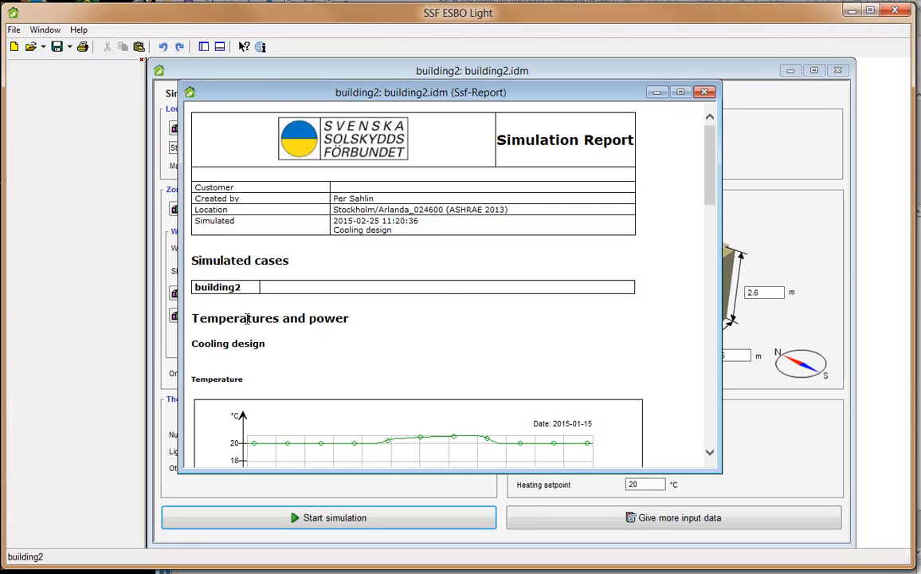
drag(712, 171, 711, 214)
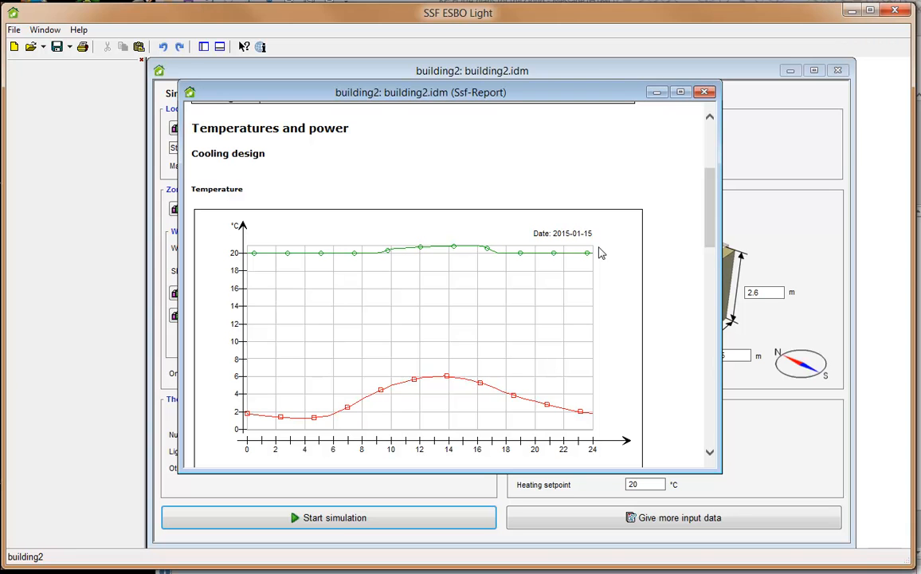
drag(708, 210, 713, 247)
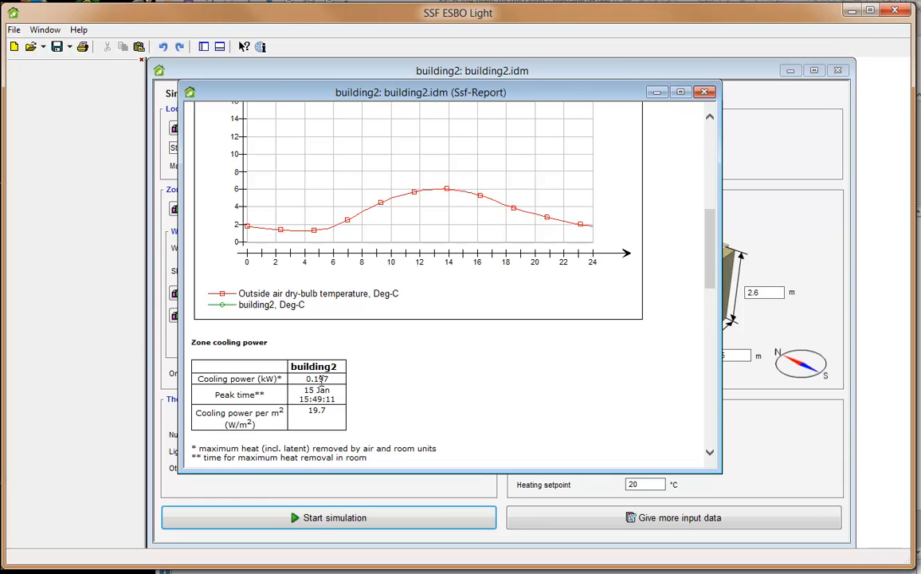
drag(314, 379, 333, 368)
drag(310, 411, 340, 411)
drag(312, 449, 442, 450)
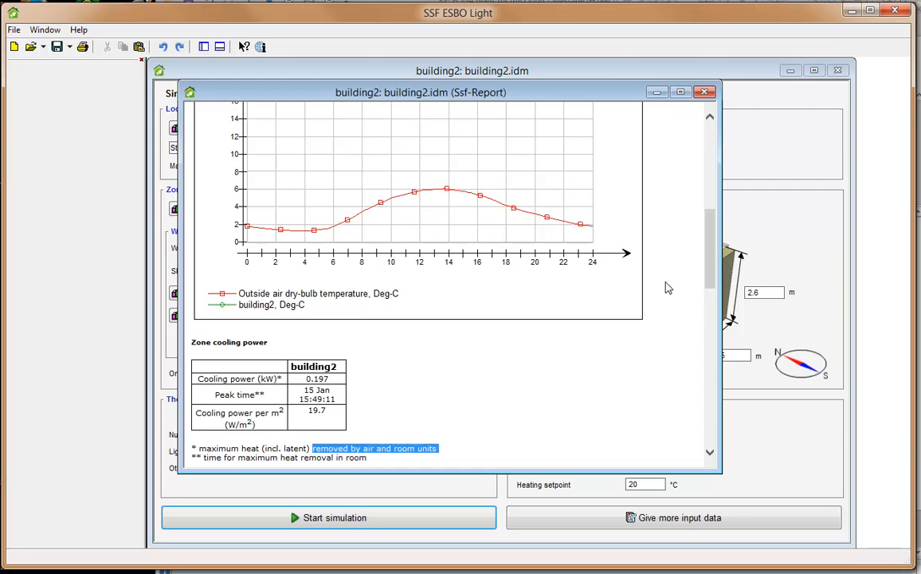
Step: Examine the shading control, window g-values and building input summary in the simulation report, and close the report
drag(713, 263, 721, 389)
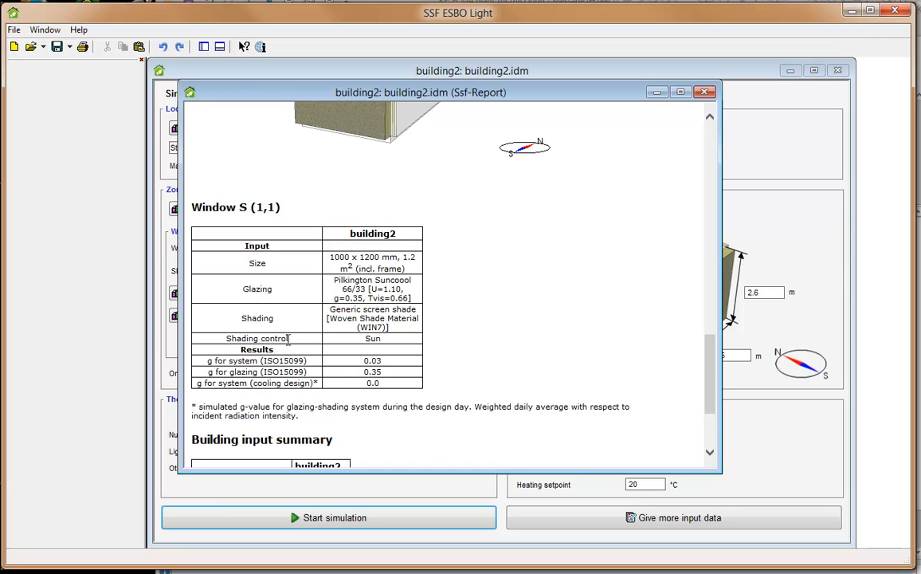
drag(220, 341, 295, 344)
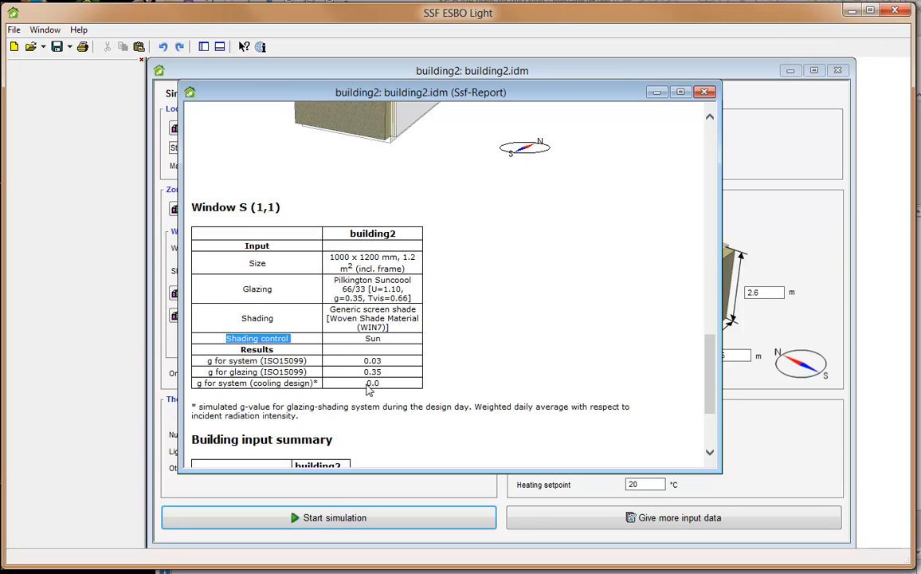
drag(369, 384, 381, 384)
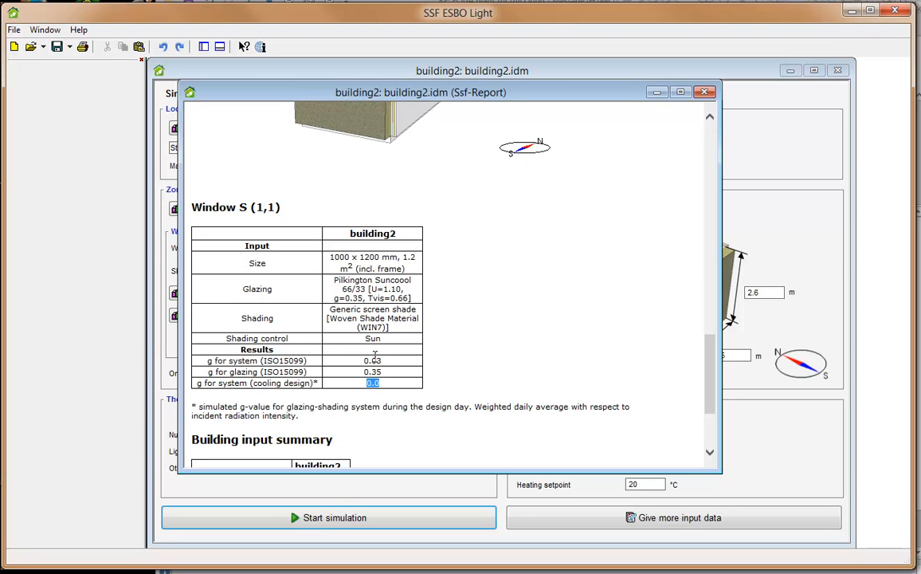
drag(376, 361, 384, 361)
drag(713, 394, 715, 407)
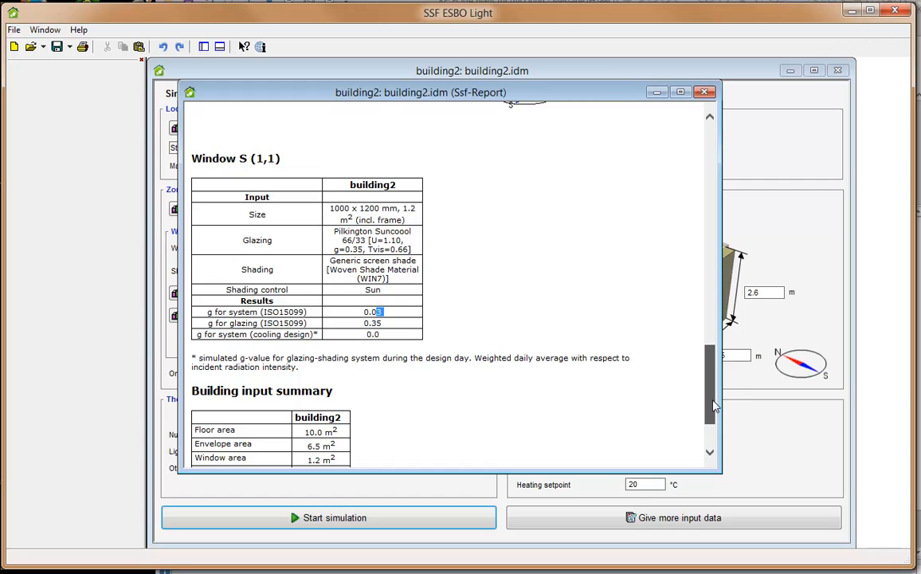
drag(713, 407, 714, 423)
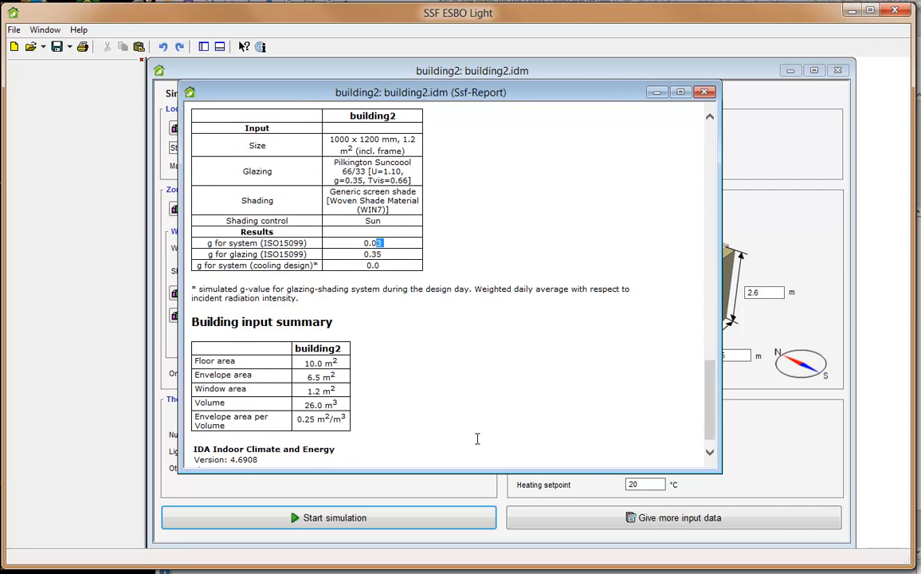
click(705, 93)
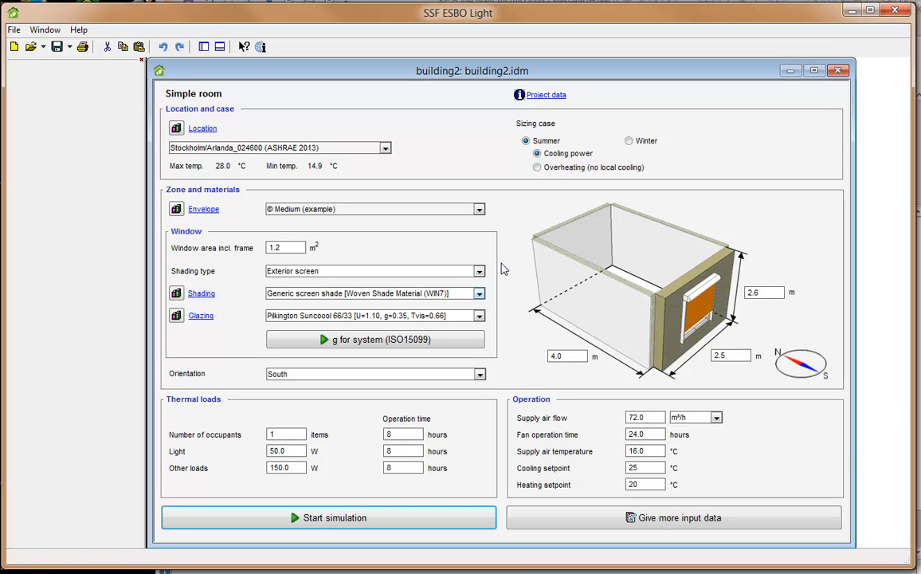
click(480, 295)
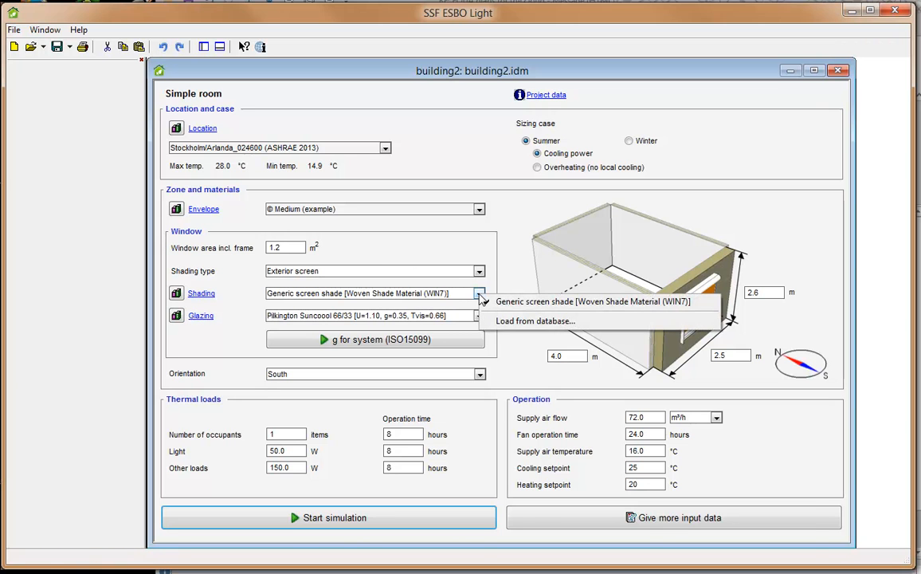
click(514, 321)
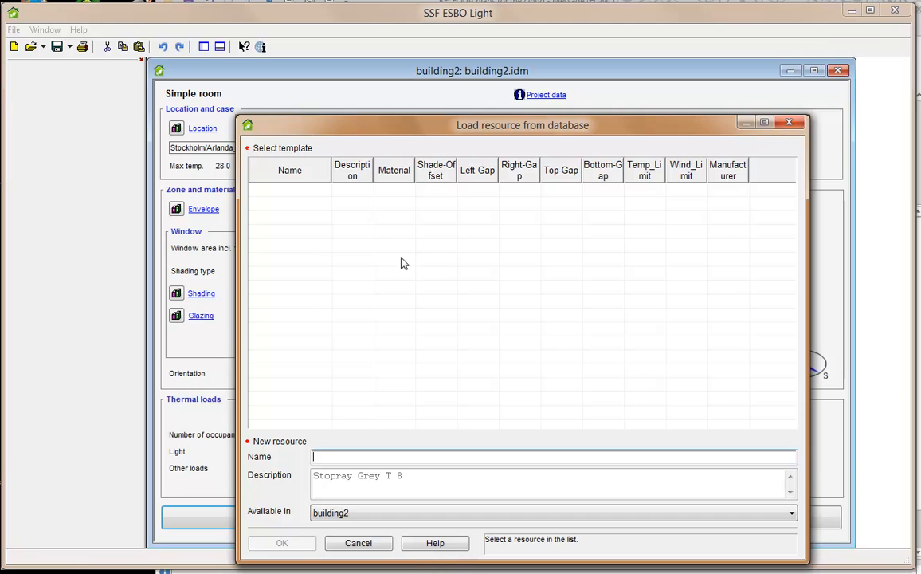
click(358, 542)
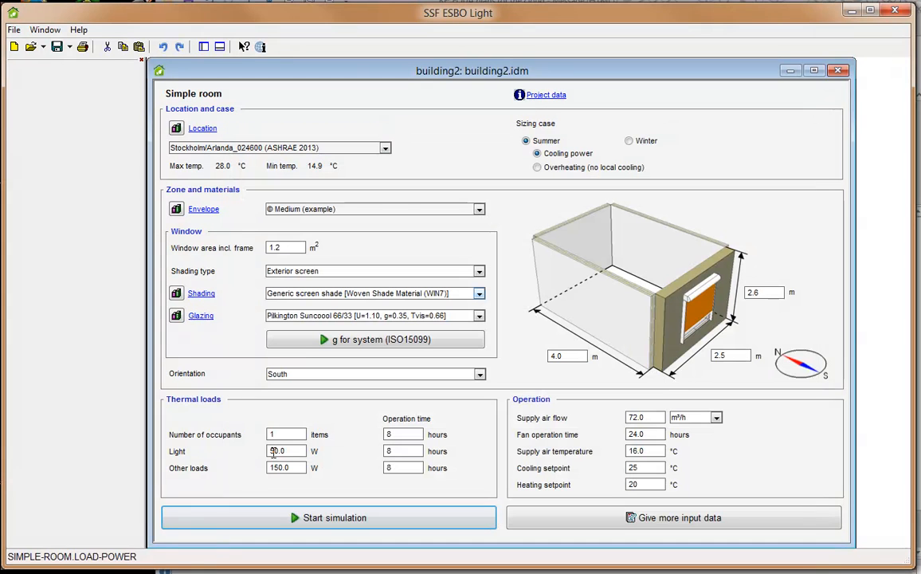
Step: Change the material of the exterior Generic screen shade to Dickson Sunworker M005 White 6%OF
click(200, 295)
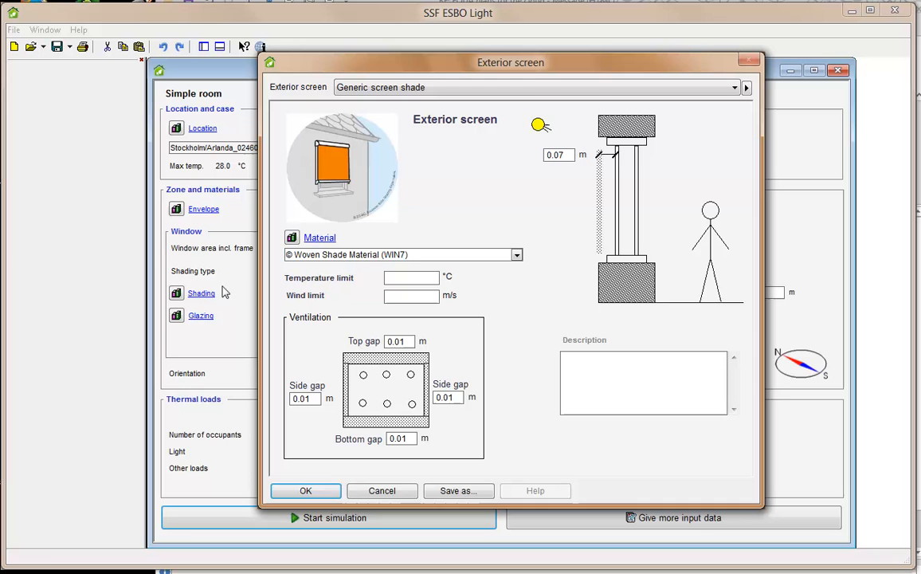
click(516, 256)
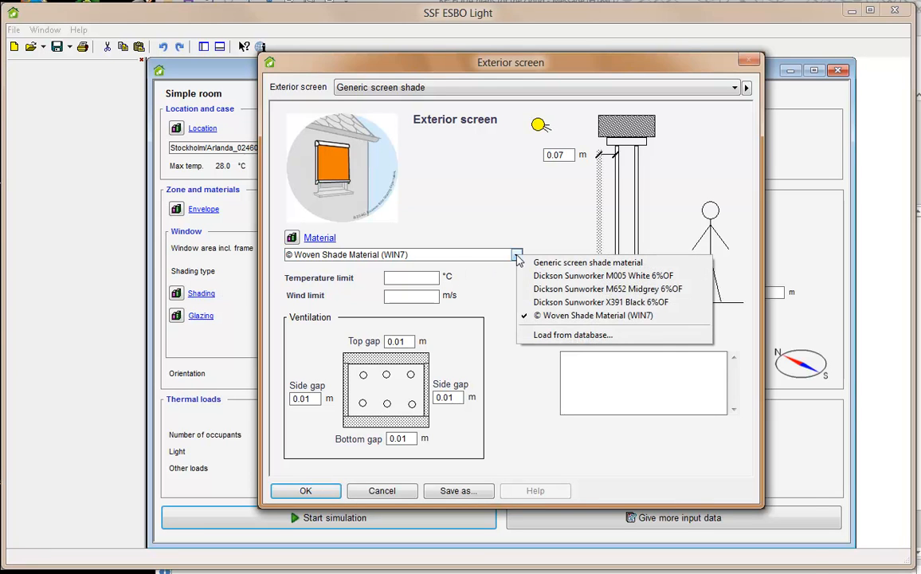
click(548, 335)
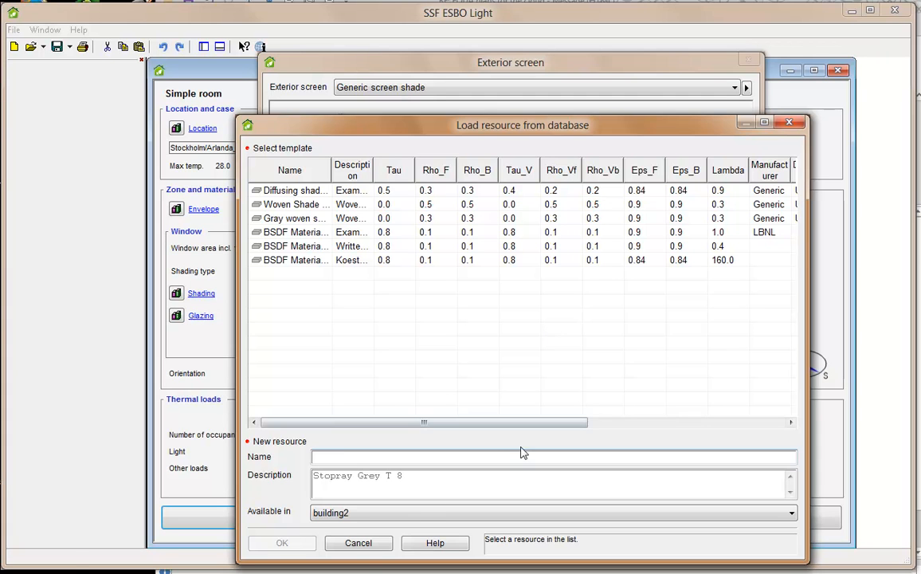
click(360, 543)
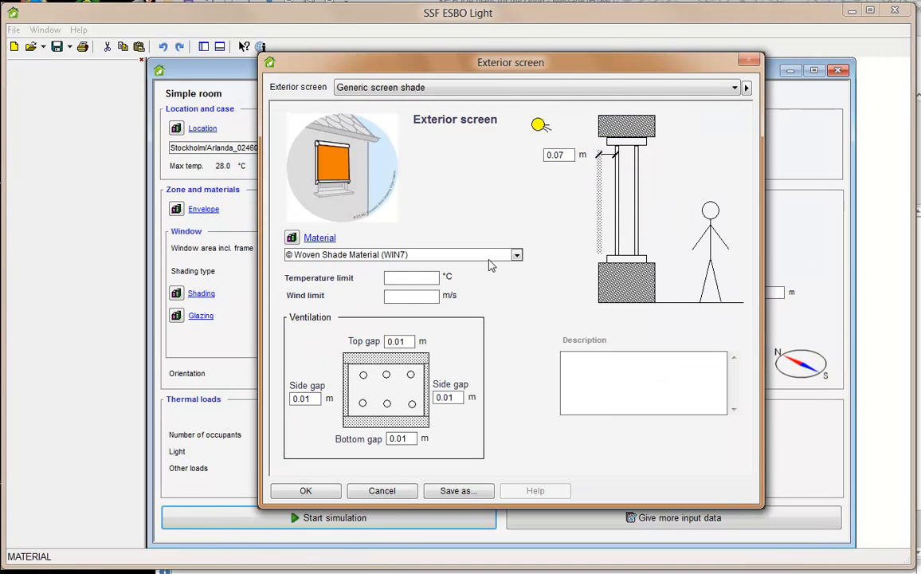
click(517, 255)
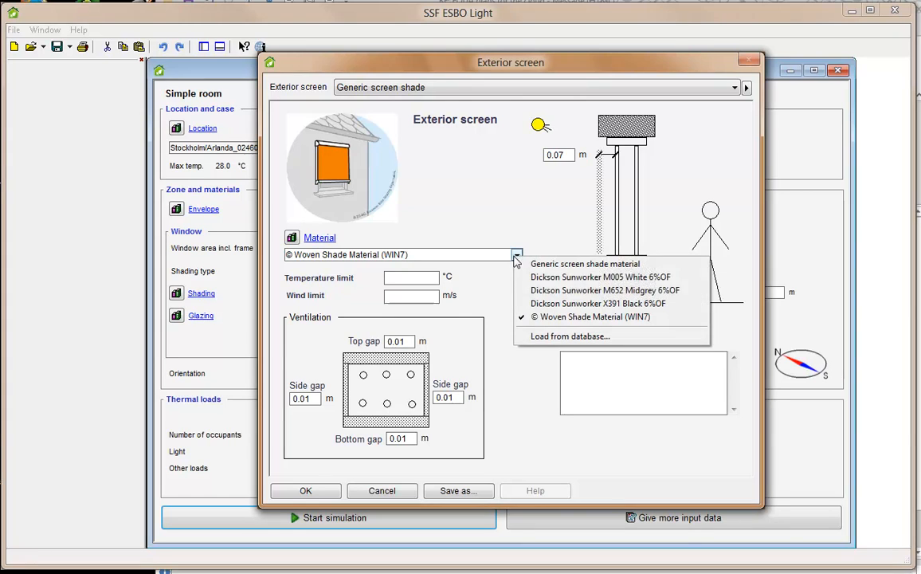
click(575, 278)
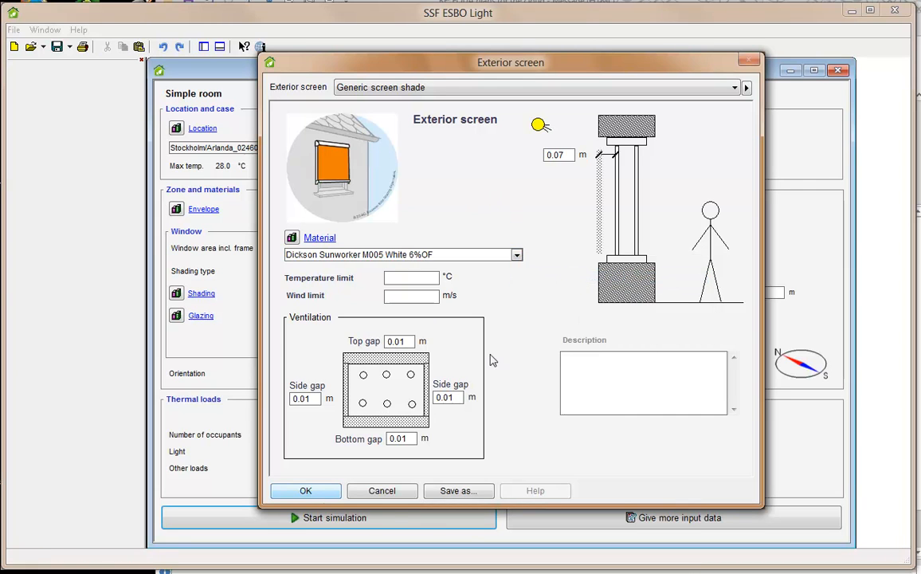
click(304, 492)
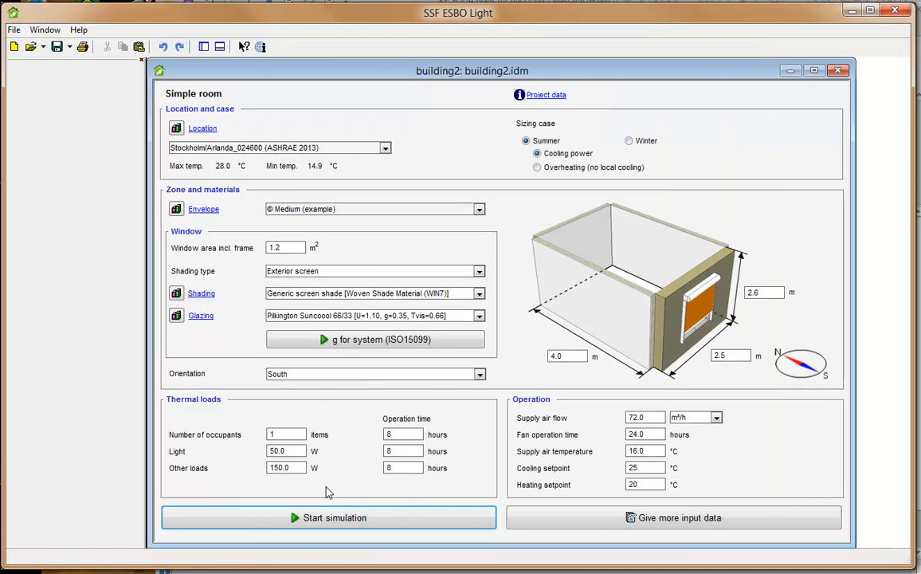
Step: Calculate the window's g for system (ISO15099) and rerun the cooling power simulation
click(377, 348)
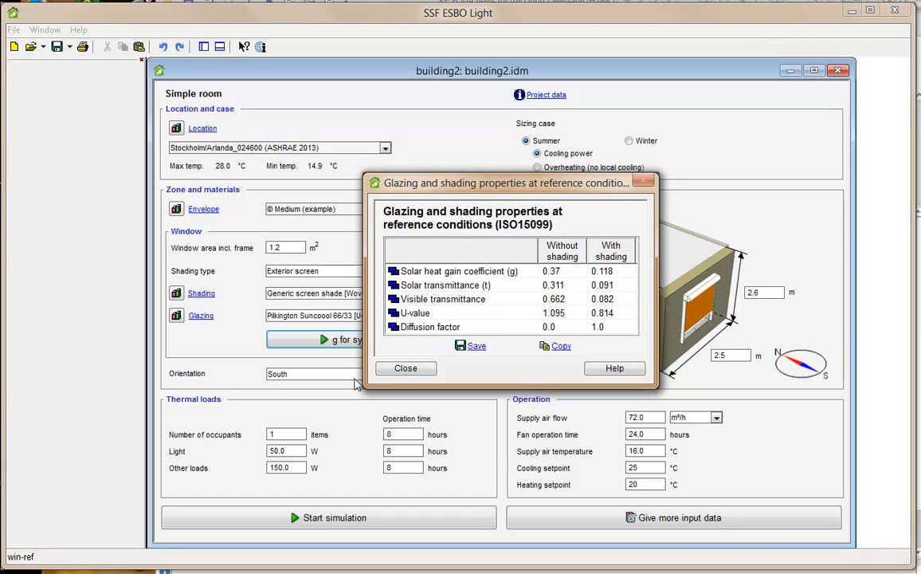
click(408, 370)
click(383, 519)
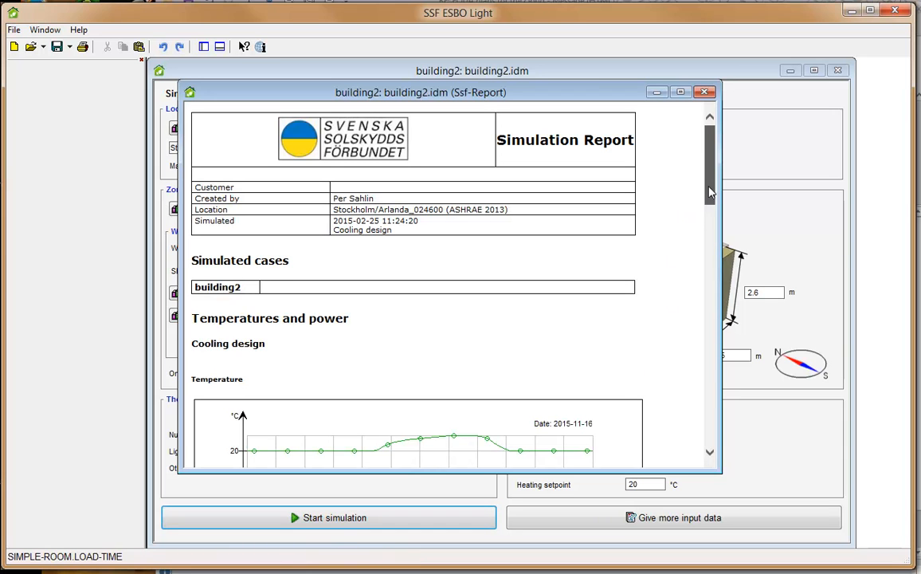
Step: Examine the temperature graph, zone cooling power and window g-values in the new simulation report, and close the report
scroll(710, 192, down, 3)
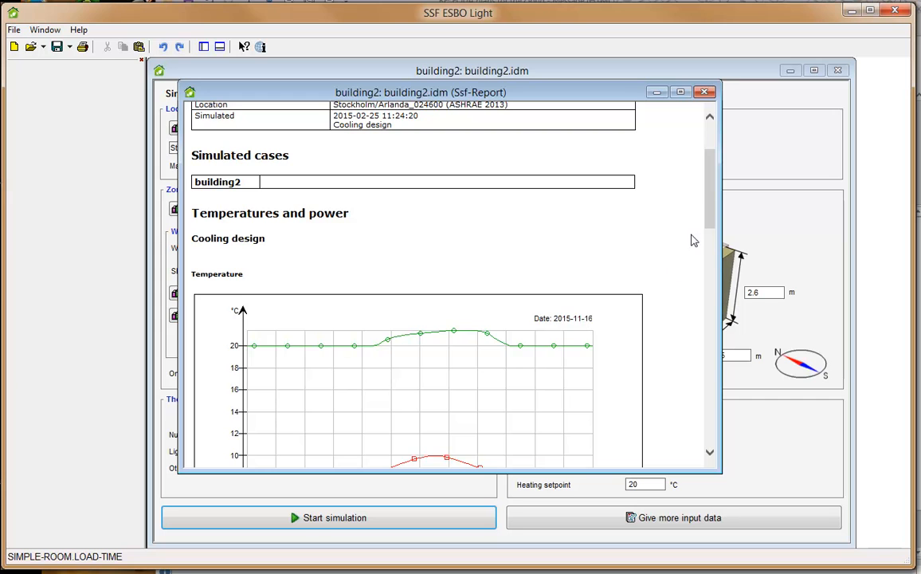
scroll(710, 231, down, 2)
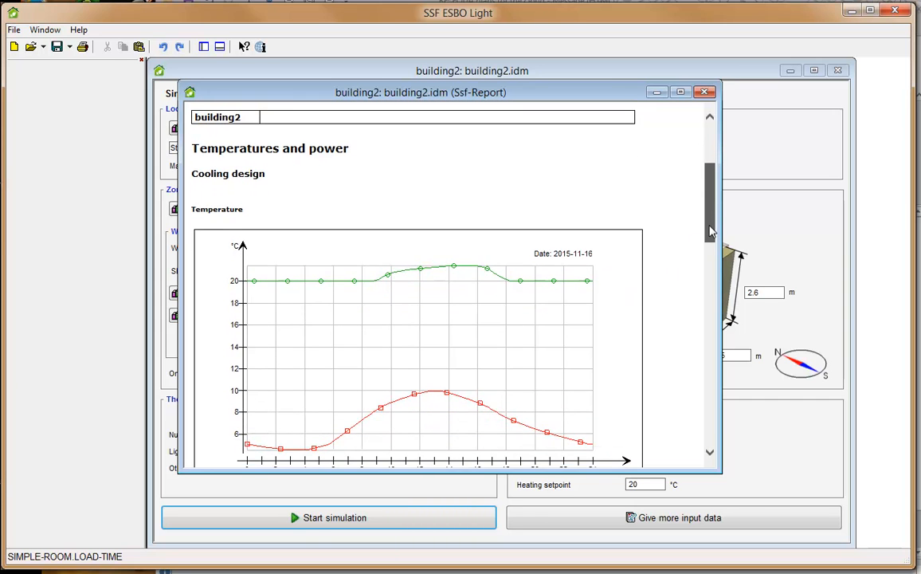
drag(710, 231, 710, 274)
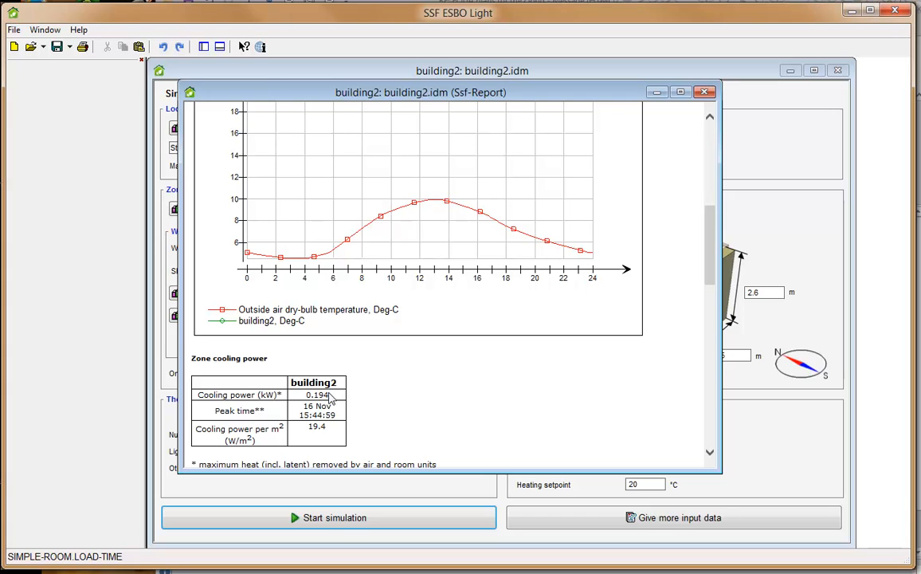
drag(312, 395, 326, 395)
drag(710, 275, 710, 397)
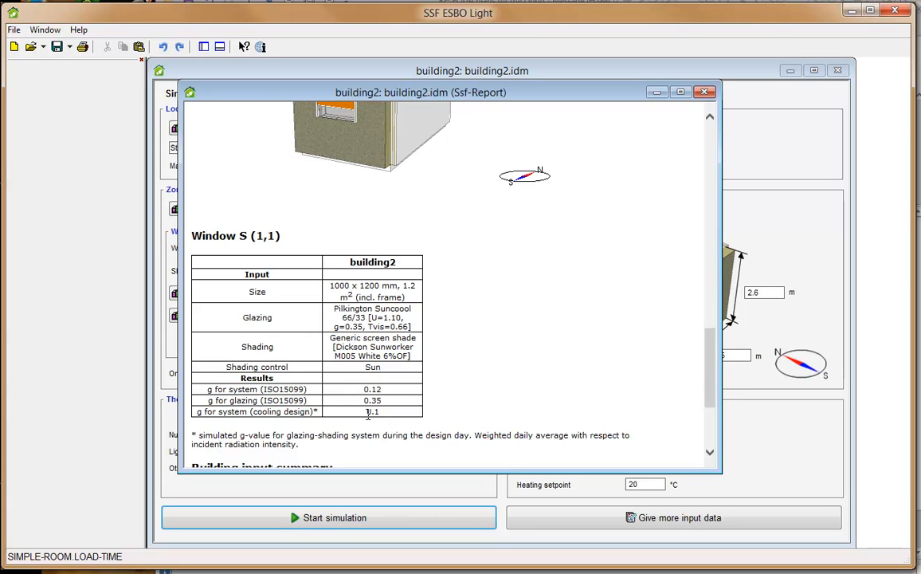
drag(369, 412, 381, 411)
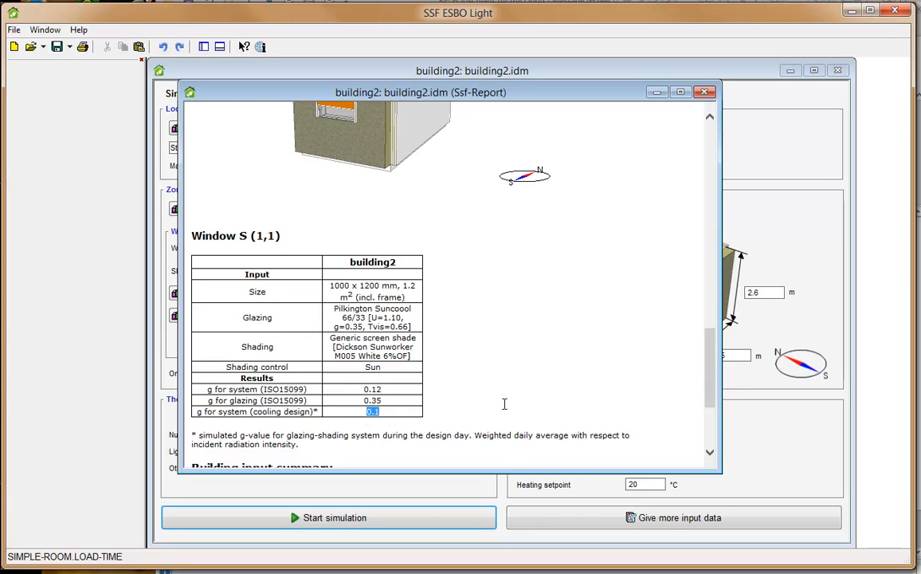
click(704, 93)
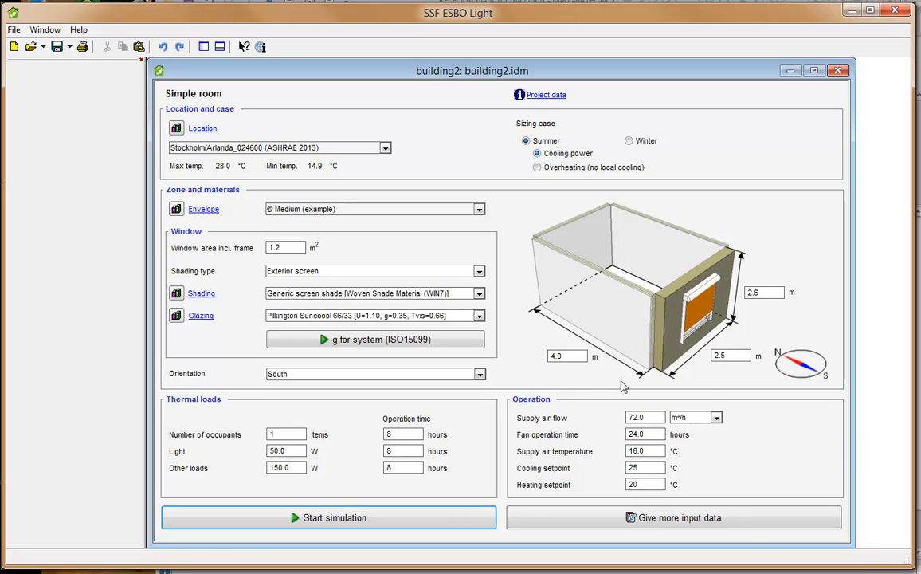
Step: Leave the simple room level for the detailed building model to give more input data
click(724, 521)
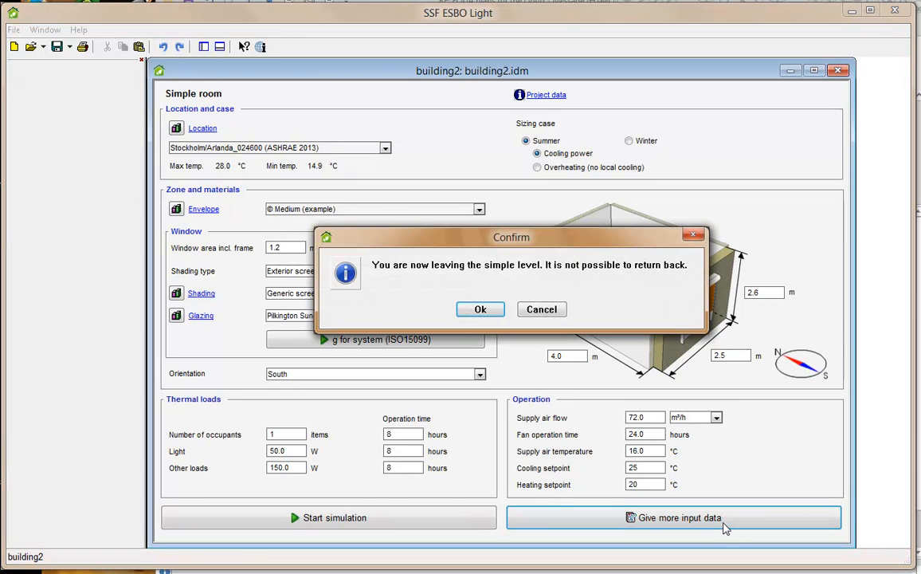
click(483, 311)
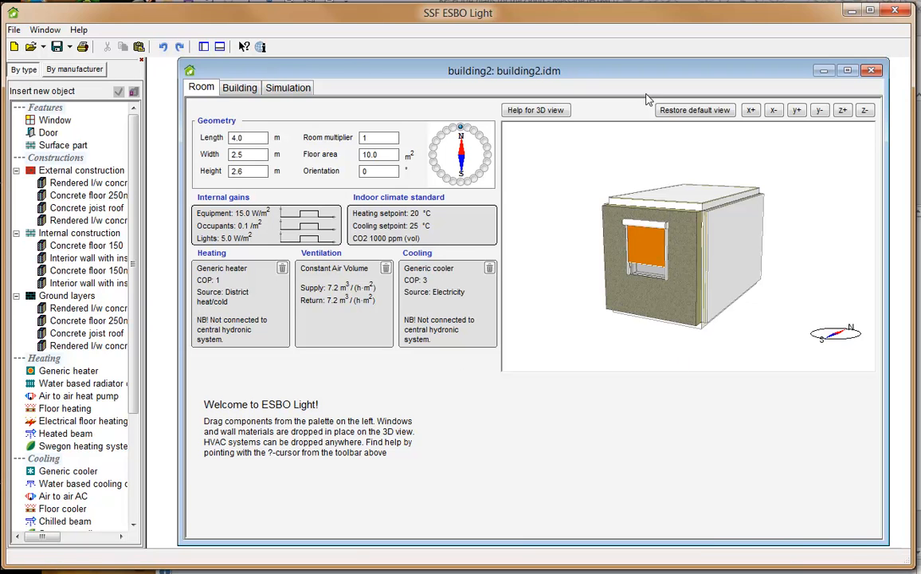
Step: Insert a new window into the room's long side wall, Wall 2
drag(723, 282, 701, 291)
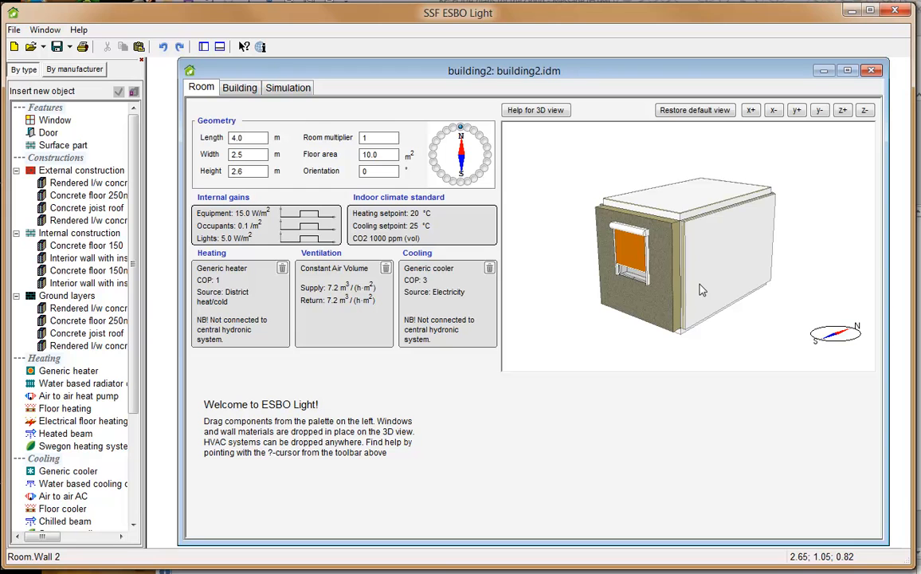
drag(54, 121, 729, 283)
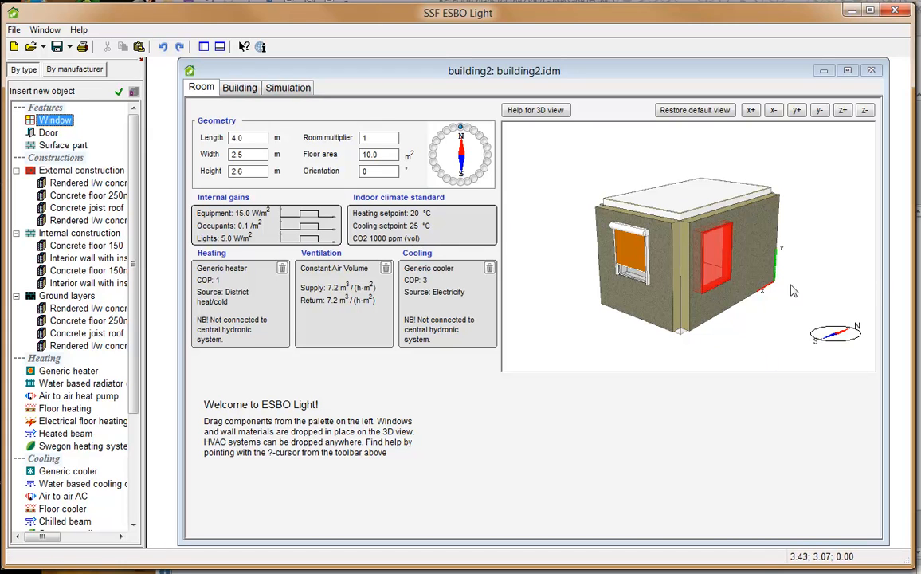
drag(741, 351, 757, 335)
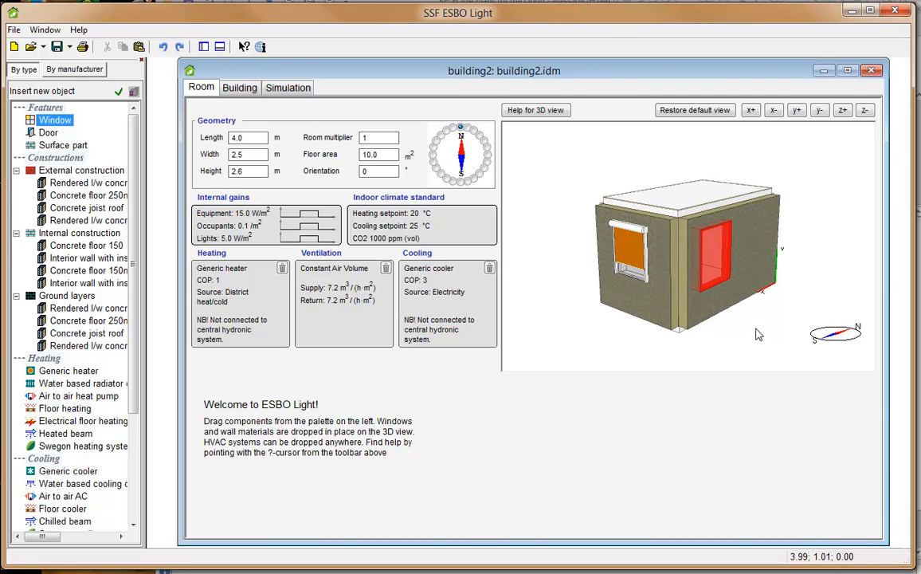
scroll(759, 331, up, 3)
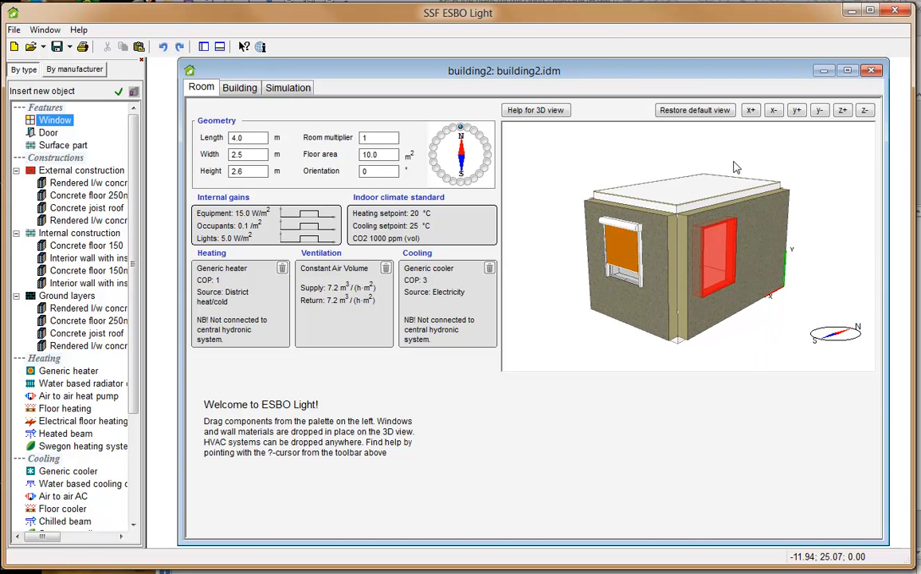
click(745, 331)
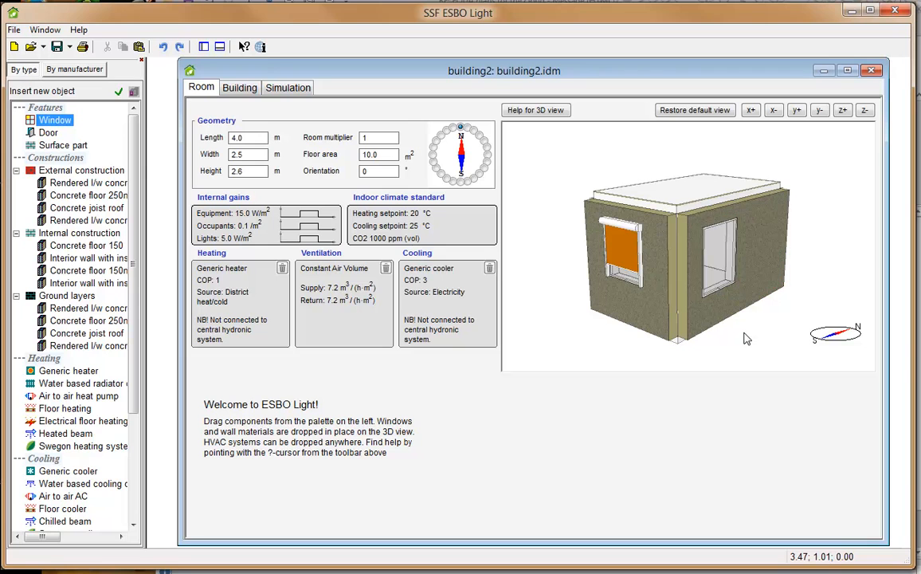
Step: Set the Wall 2 window's integrated shading to Drop arm awning and view its model parameters without changing them
double_click(721, 266)
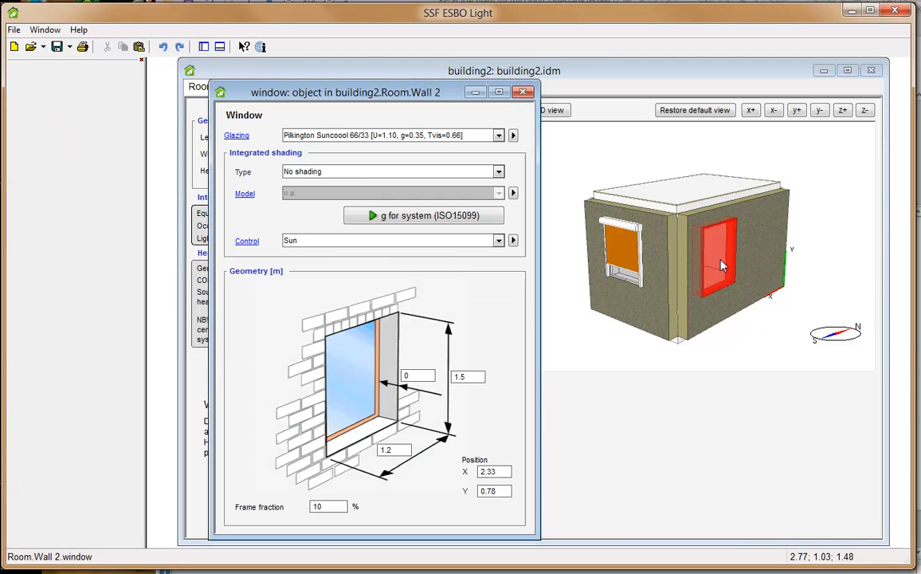
drag(444, 94, 437, 71)
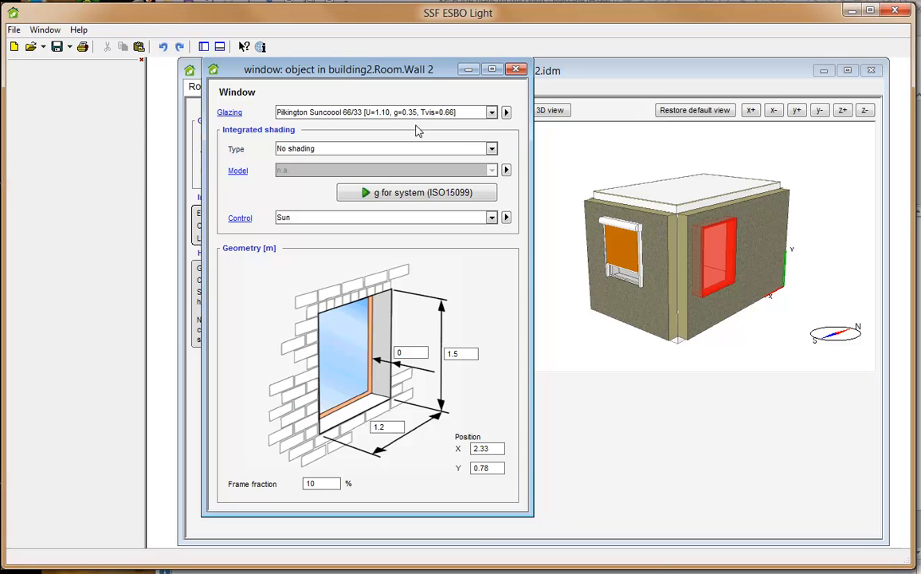
click(492, 149)
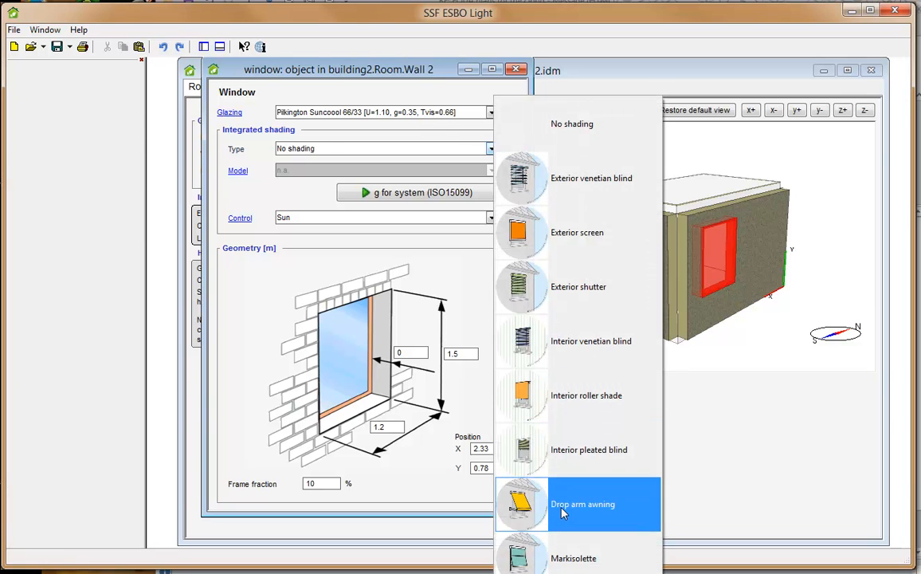
click(522, 503)
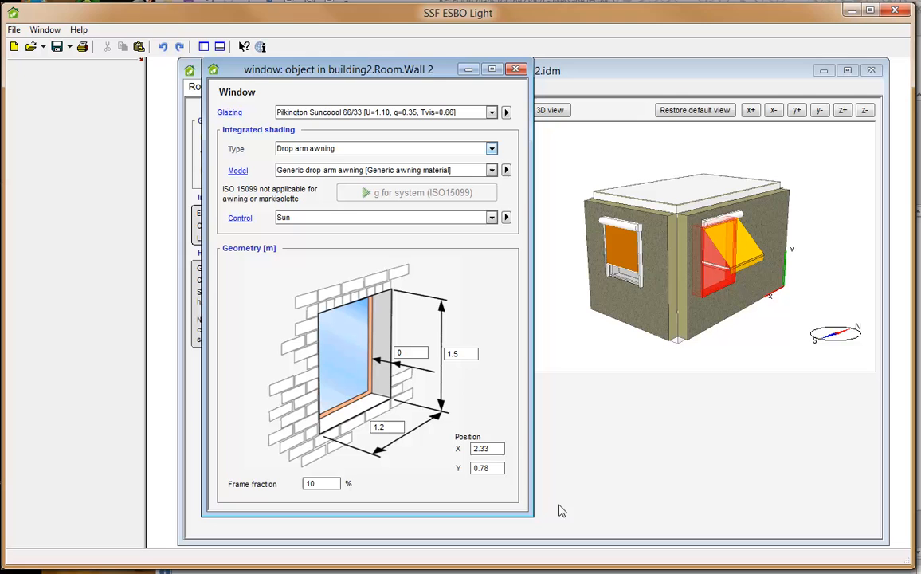
click(237, 172)
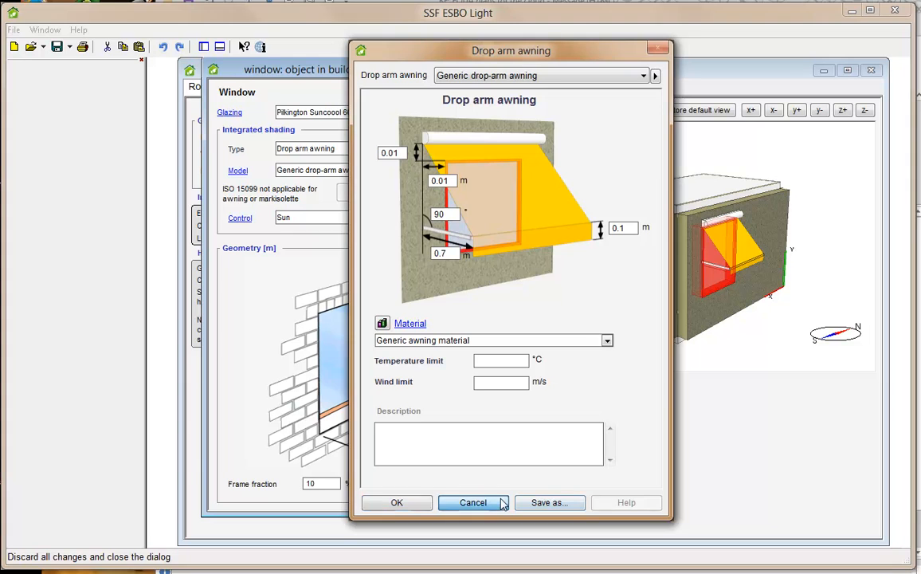
click(470, 502)
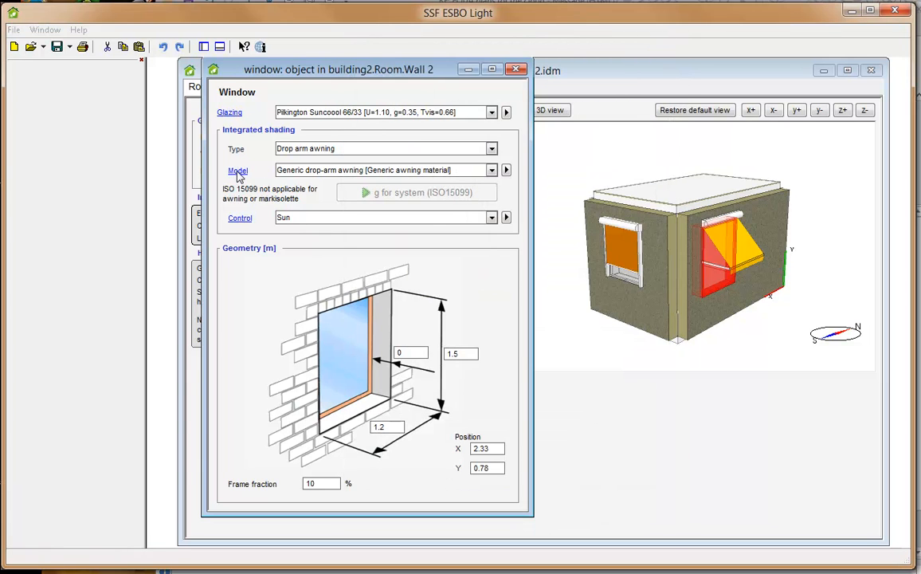
Step: Set the arm length of the generic drop-arm awning to 2 m and check the value in its model parameters
click(238, 171)
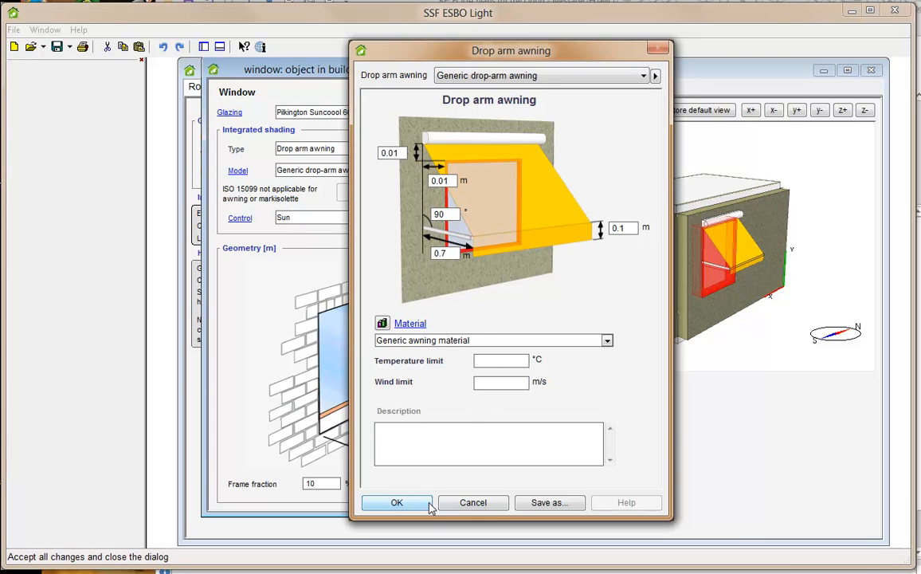
drag(602, 56, 529, 63)
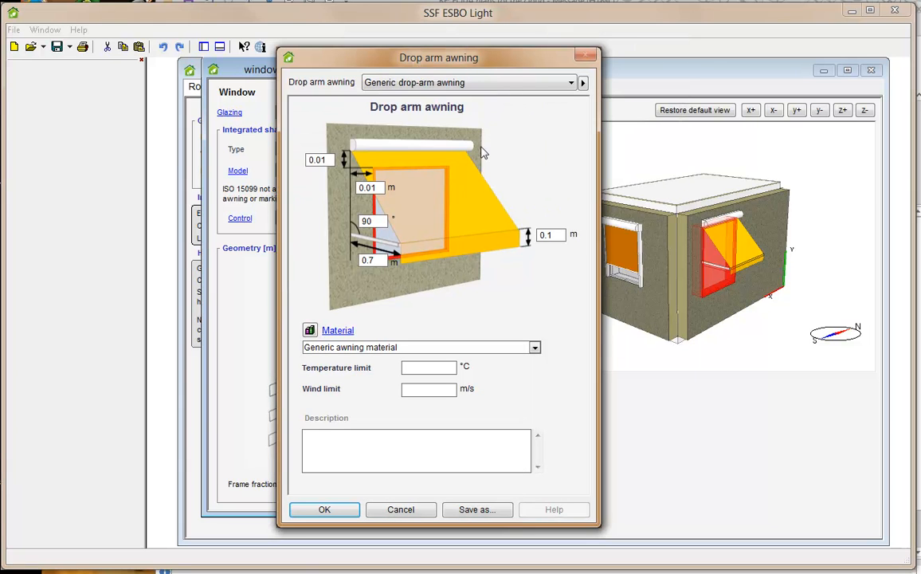
double_click(367, 259)
text(2)
click(333, 511)
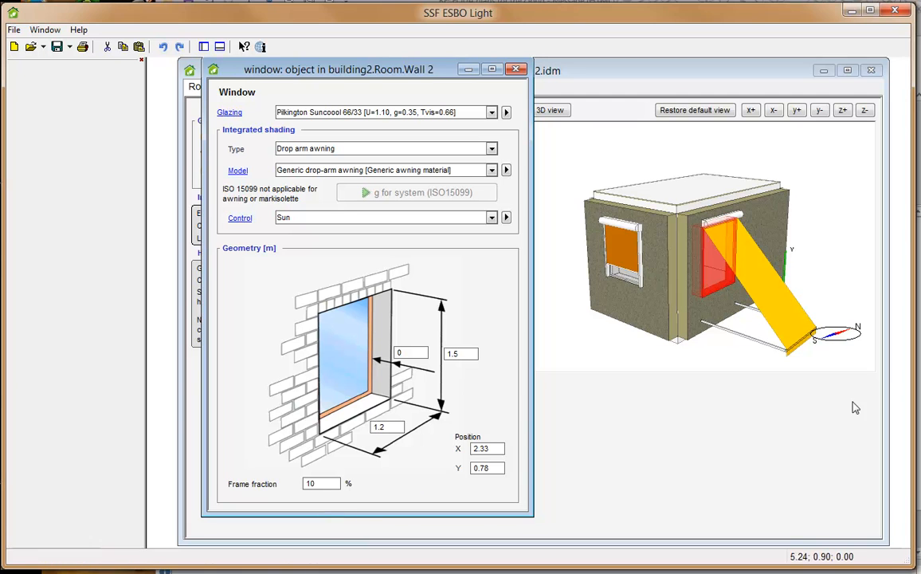
click(239, 172)
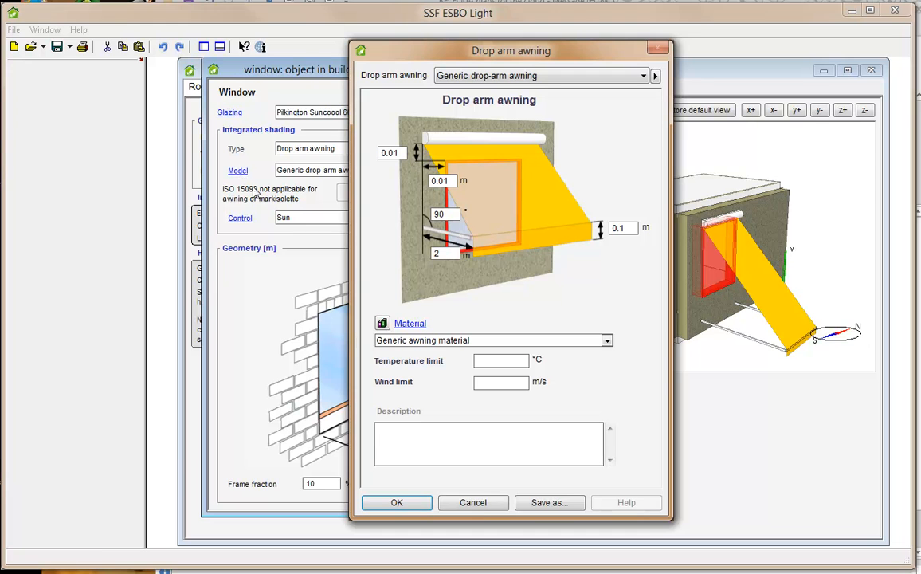
click(475, 504)
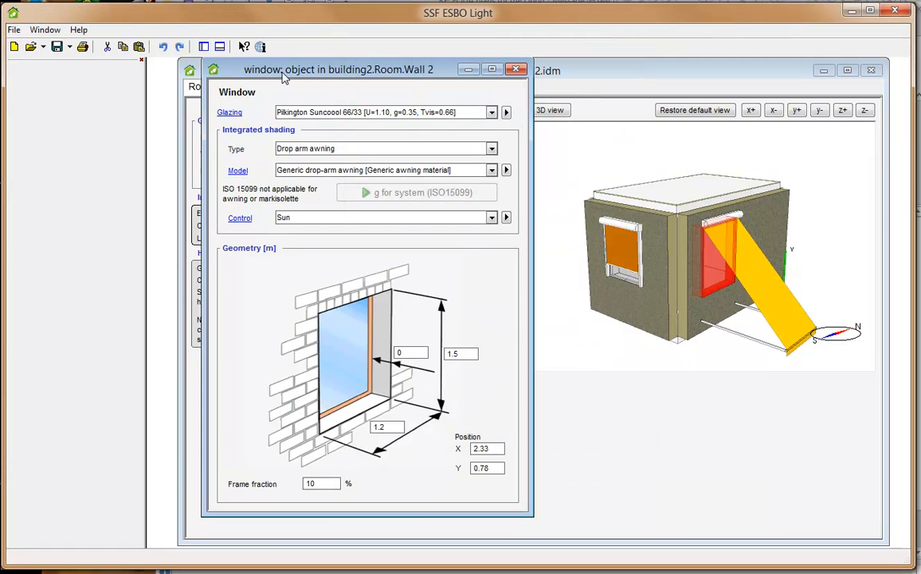
Step: Undo the awning arm-length change, keeping Drop arm awning as the window's shading type
click(163, 48)
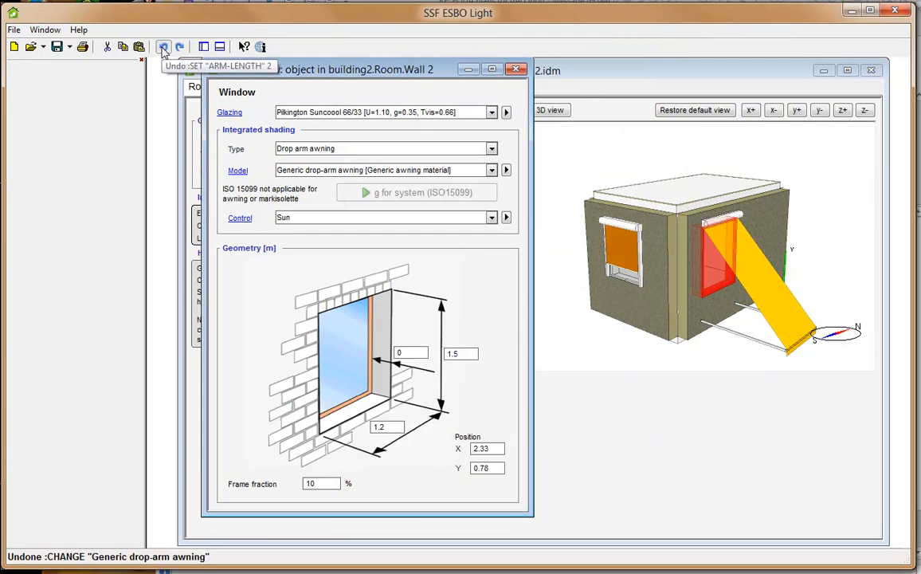
click(163, 48)
click(163, 48)
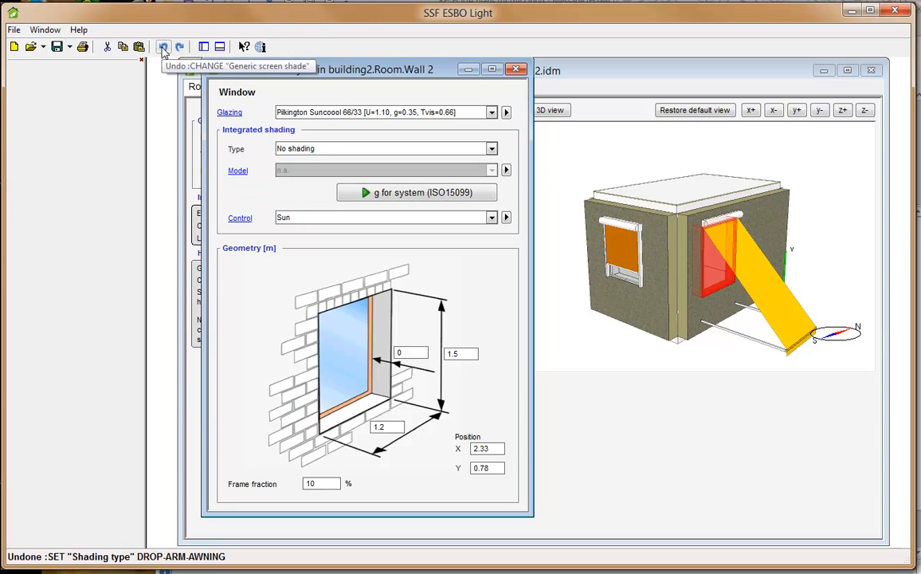
click(180, 48)
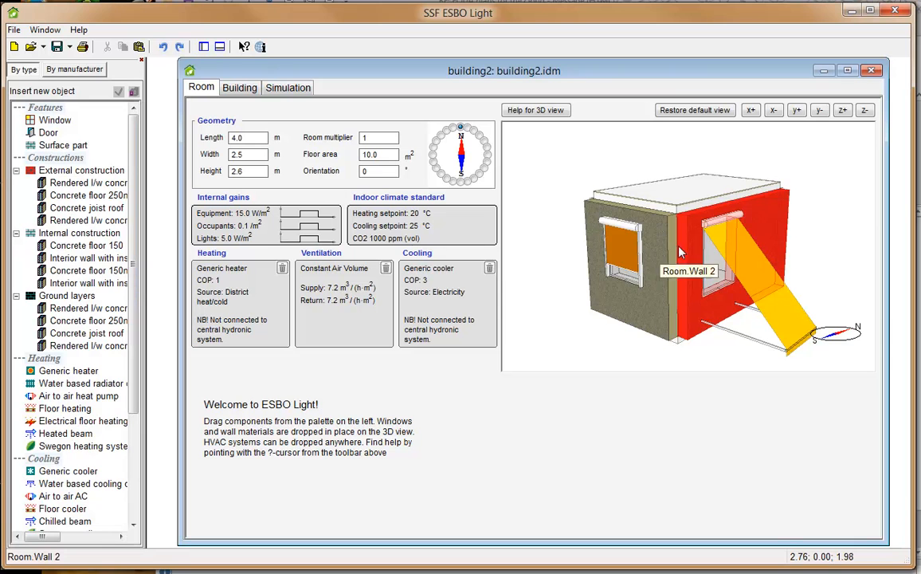
Step: Reopen the Wall 2 window, check the drop arm awning's model parameters, and close the window form
drag(782, 228, 717, 227)
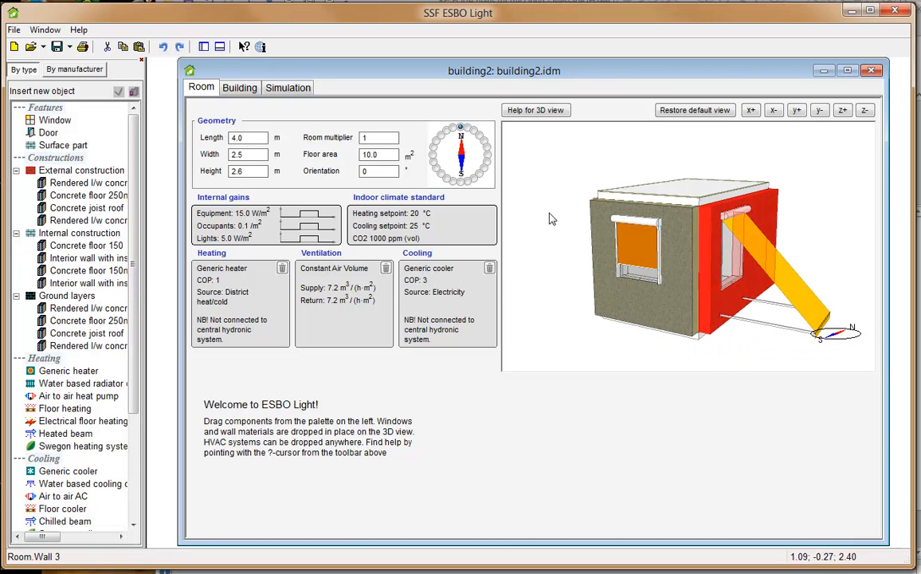
drag(783, 304, 721, 281)
double_click(722, 281)
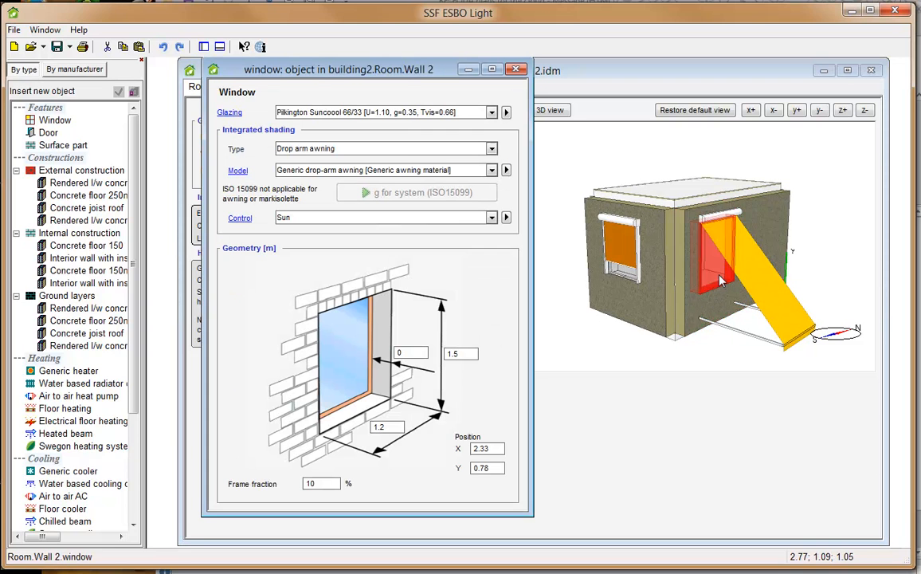
click(239, 172)
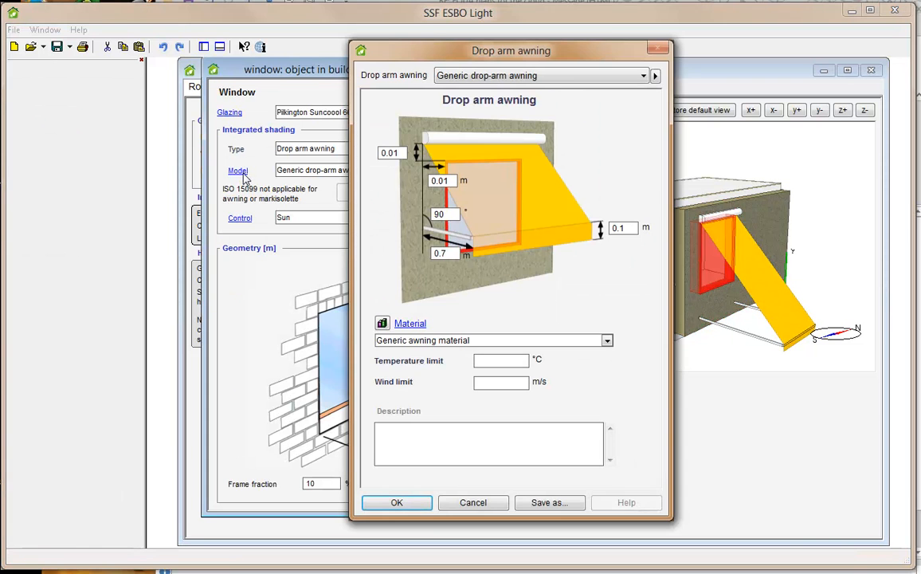
click(396, 503)
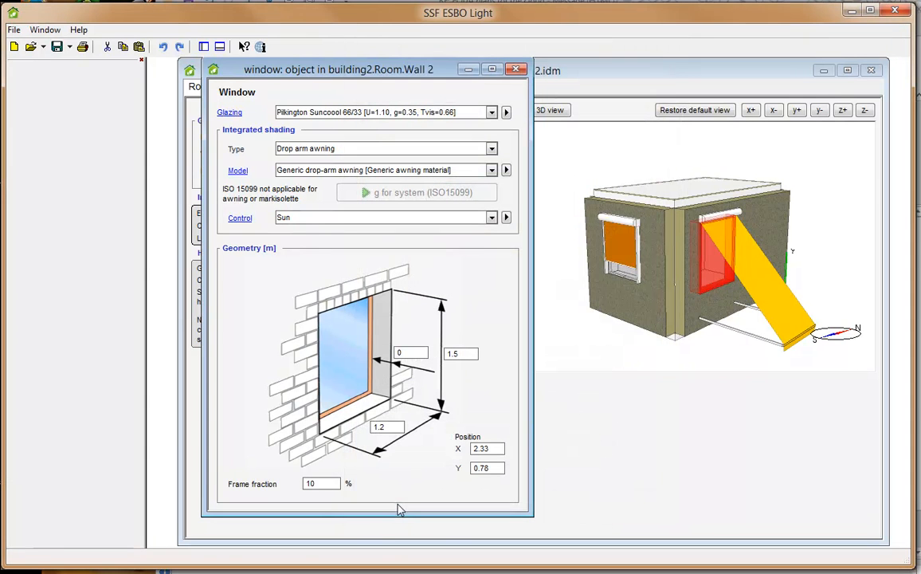
click(515, 69)
Step: Examine the room with its awning in 3D, review the building-level global data and central systems, and return to the room
drag(622, 255, 645, 237)
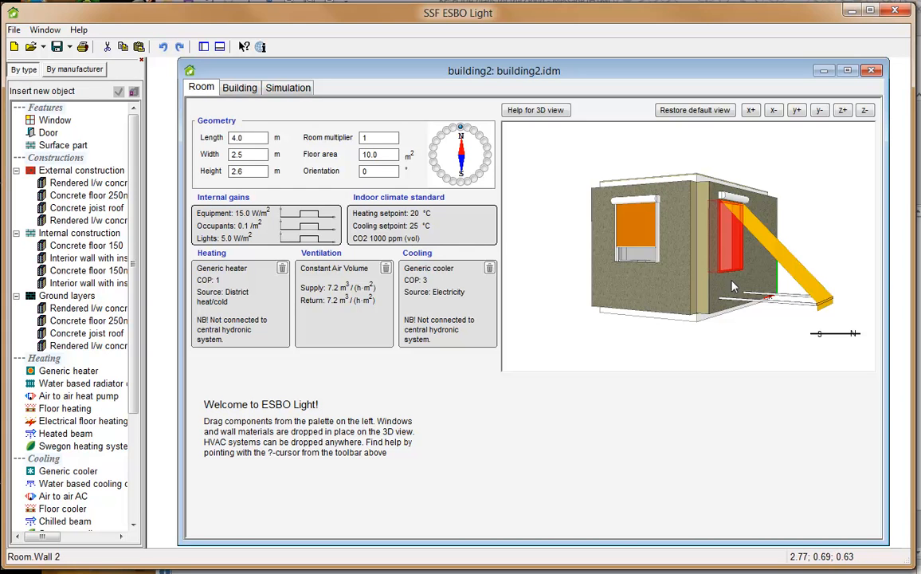
drag(751, 286, 738, 305)
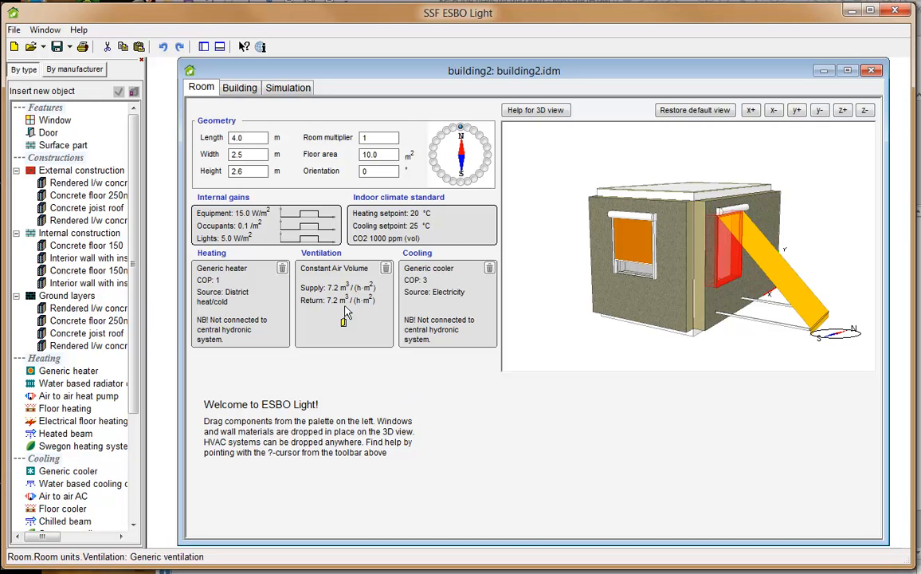
click(241, 87)
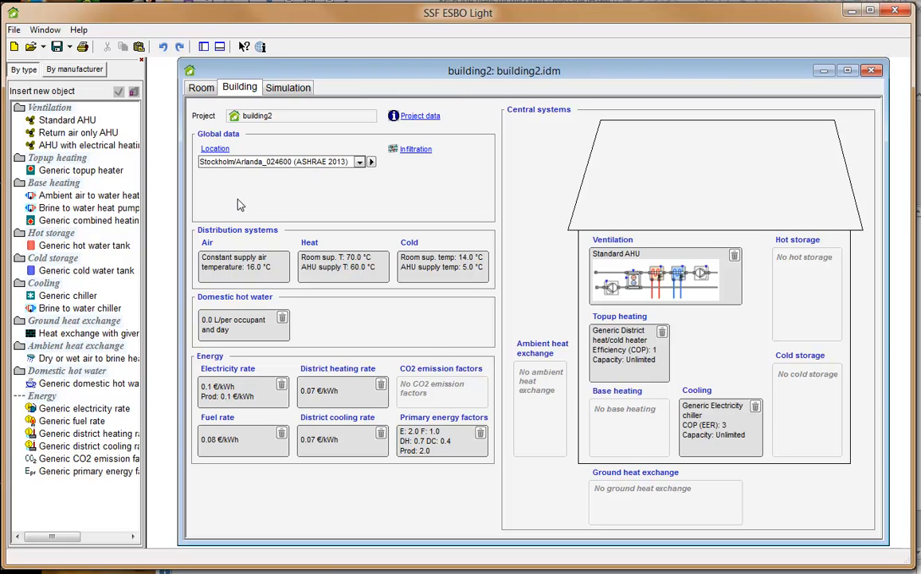
click(201, 88)
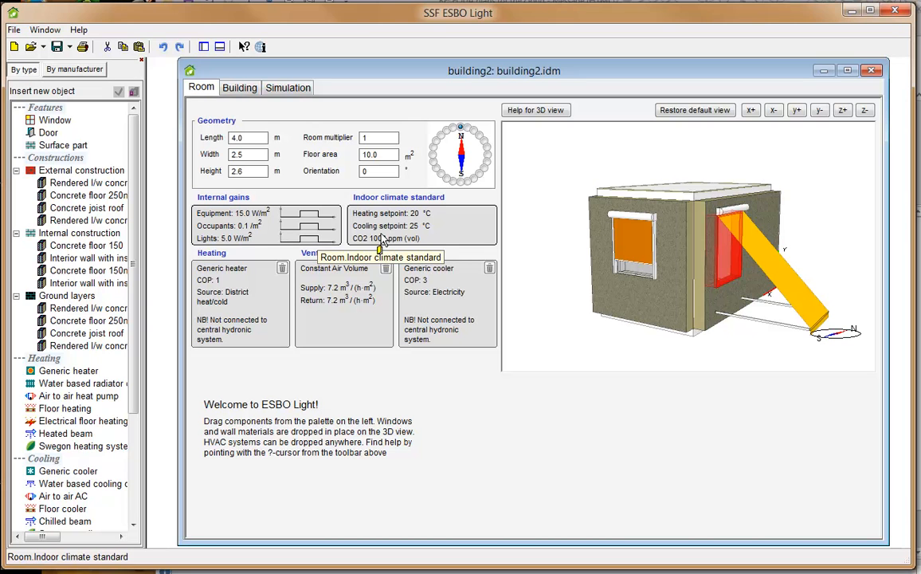
Step: Run the heating design simulation for building2
click(285, 88)
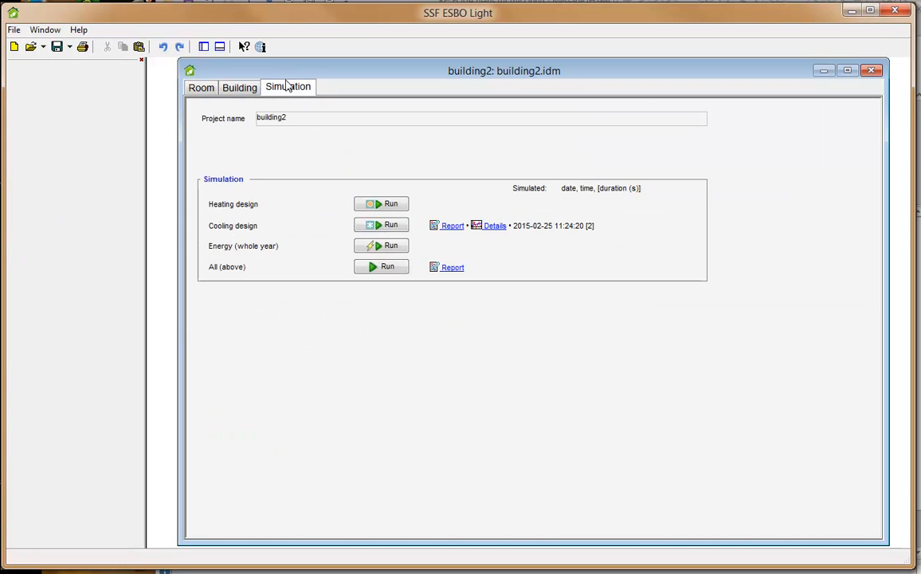
drag(290, 72, 280, 75)
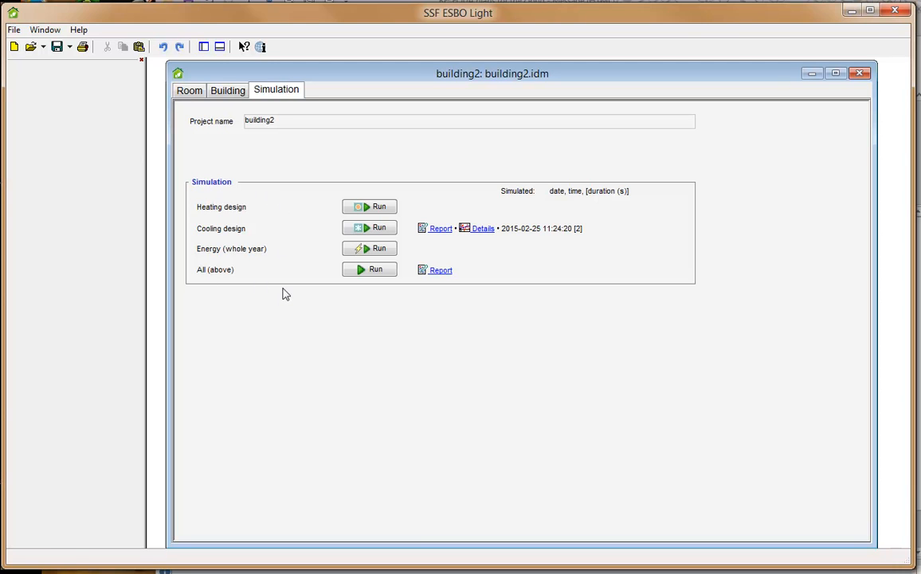
click(369, 207)
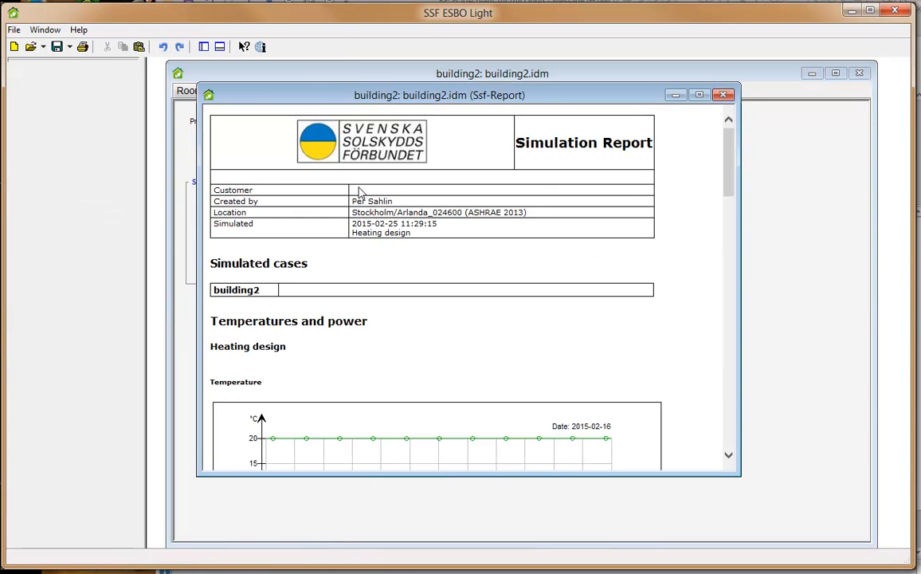
Step: Examine the temperature graph and zone heating power in the heating design report, and close the report
drag(729, 165, 727, 241)
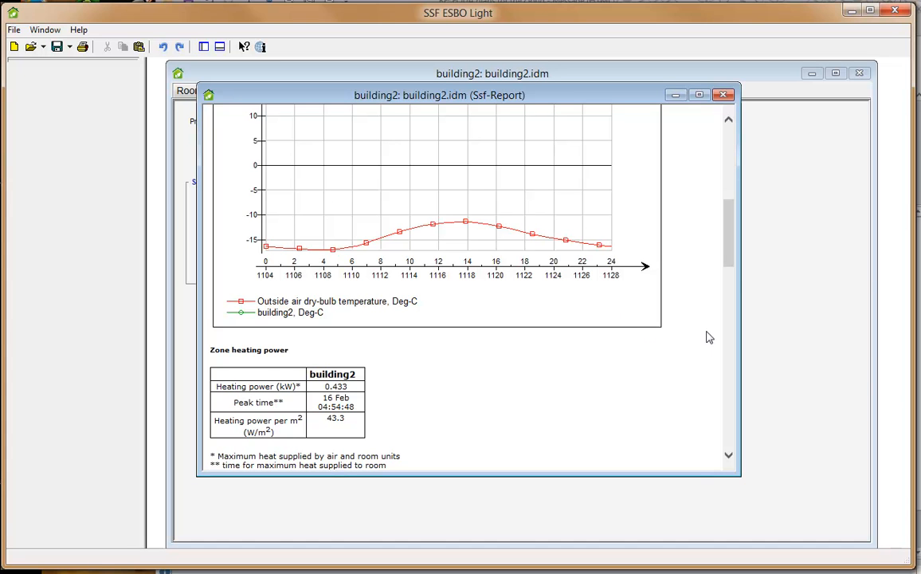
mouse_move(734, 259)
mouse_down()
mouse_move(734, 206)
mouse_move(734, 247)
mouse_up()
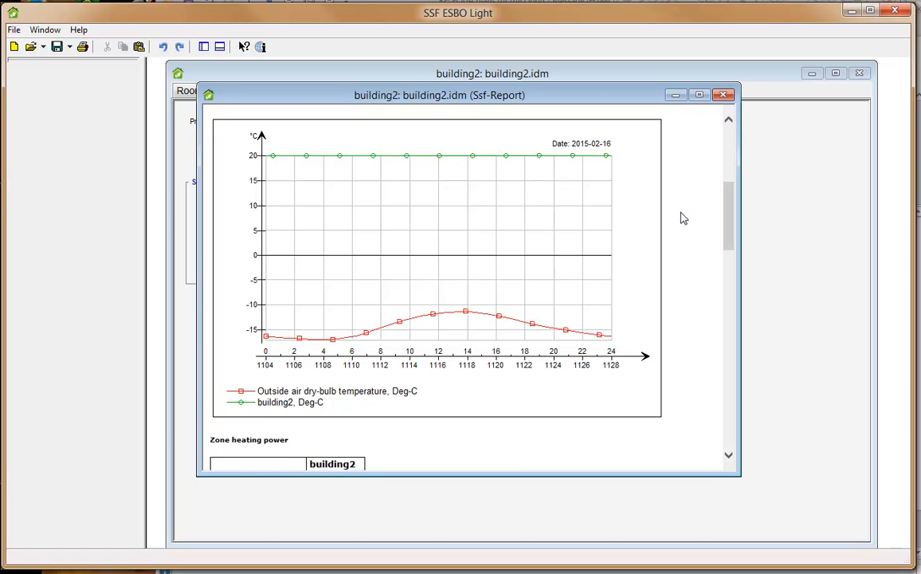
click(724, 95)
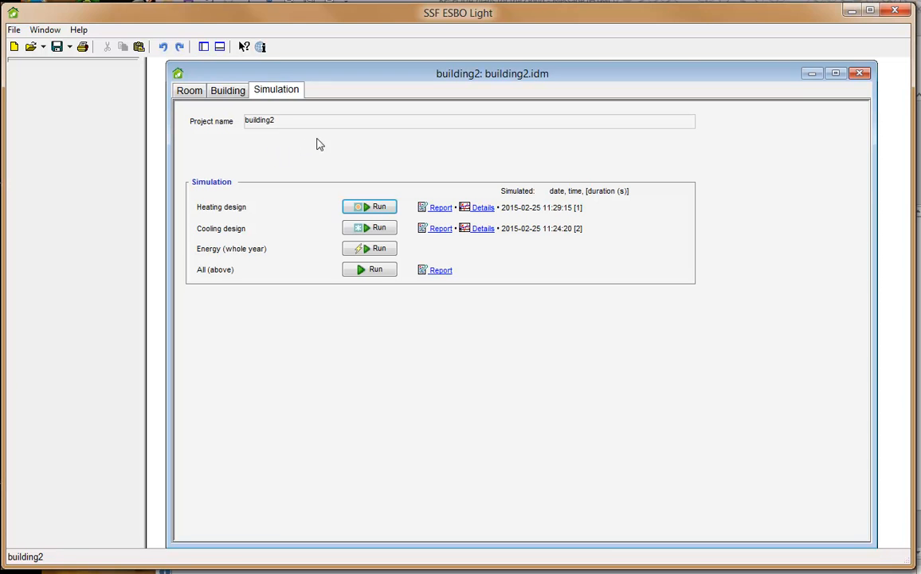
Step: Run the whole-year energy simulation and move its report aside for reading
click(386, 249)
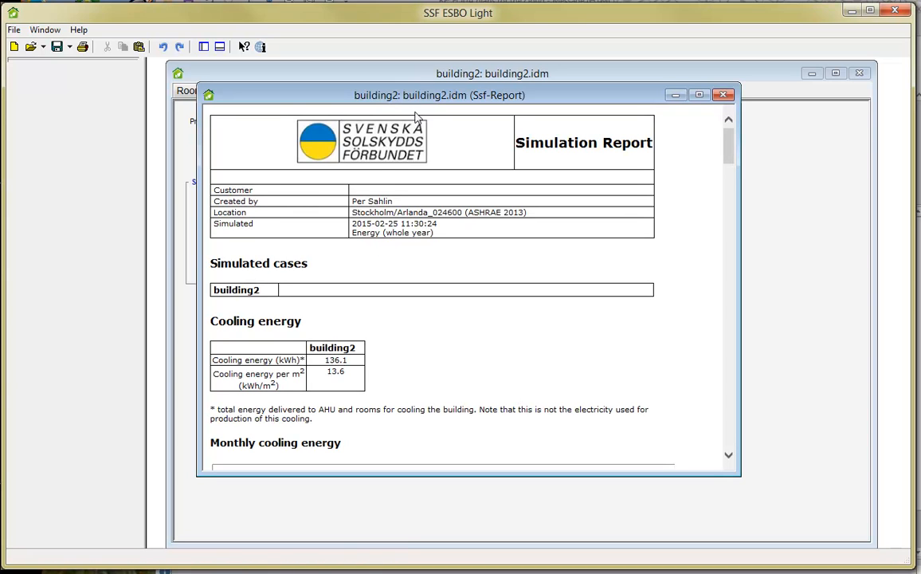
drag(422, 102, 399, 83)
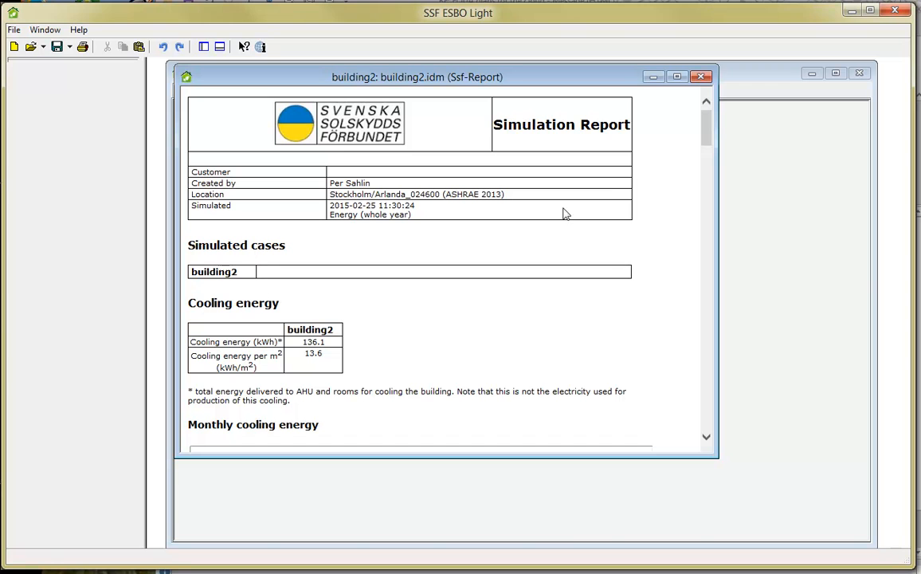
Step: Review the whole-year energy report's monthly cooling and heating energy, annual temperatures and temperature duration for building2
drag(711, 123, 710, 139)
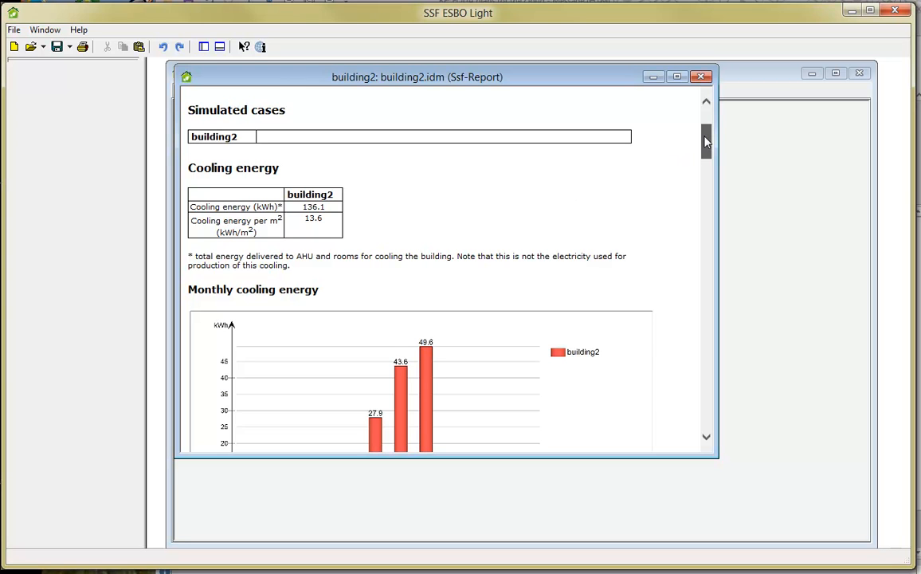
drag(706, 141, 706, 154)
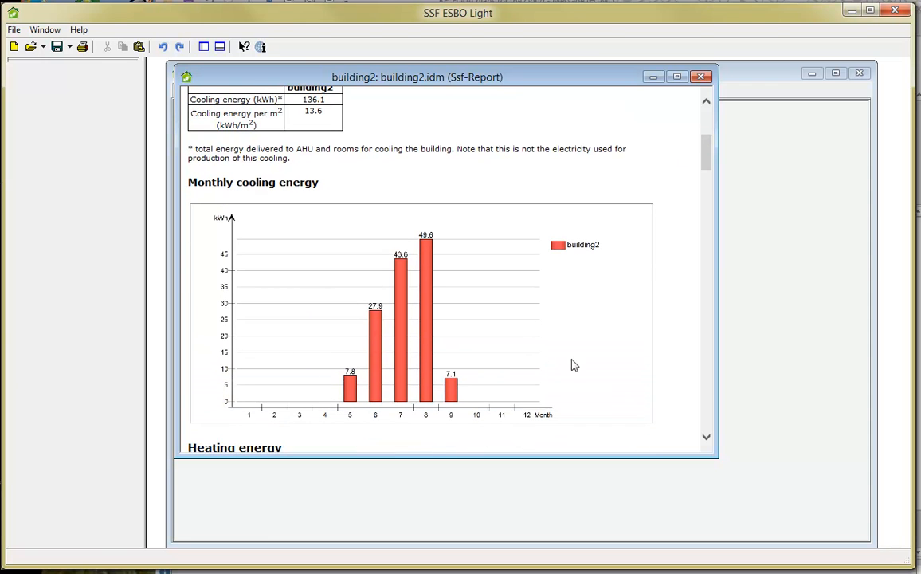
drag(707, 156, 706, 173)
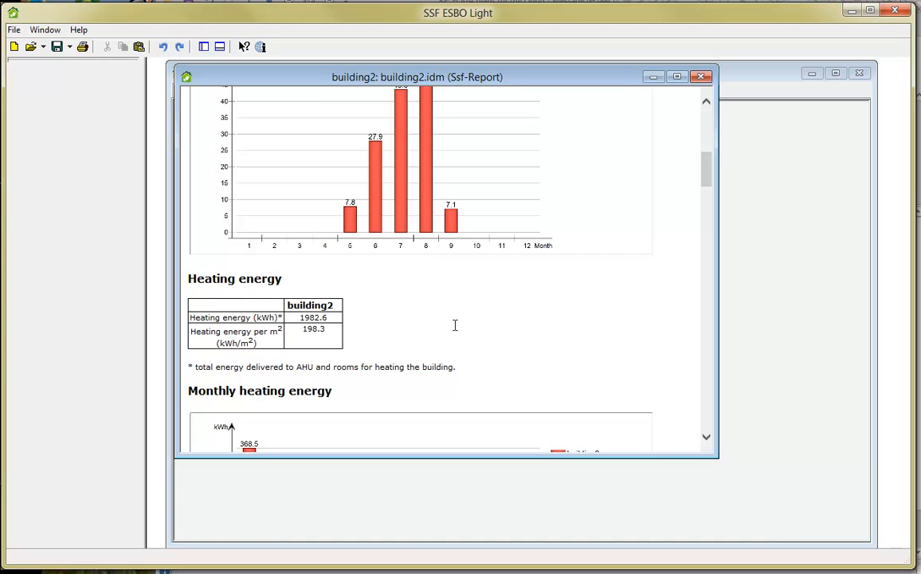
drag(705, 172, 705, 193)
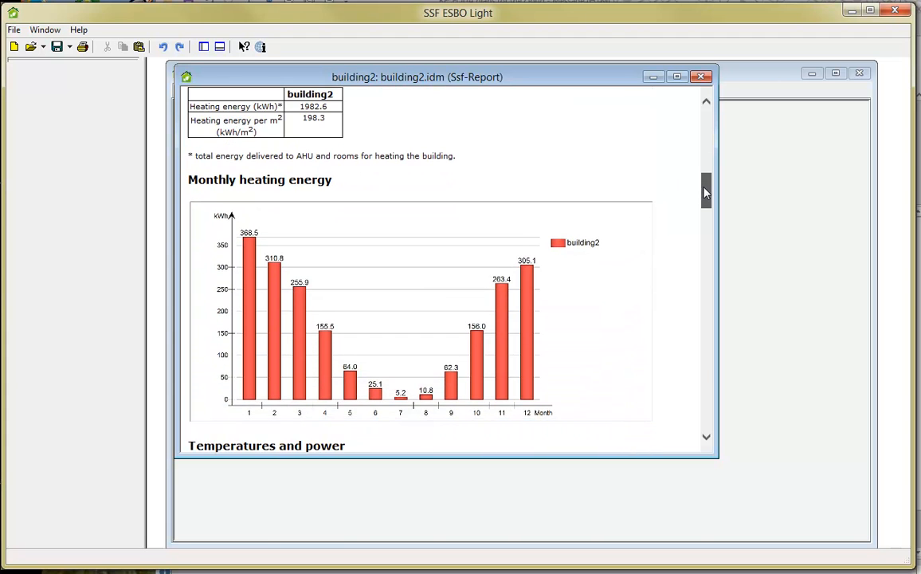
drag(705, 191, 703, 249)
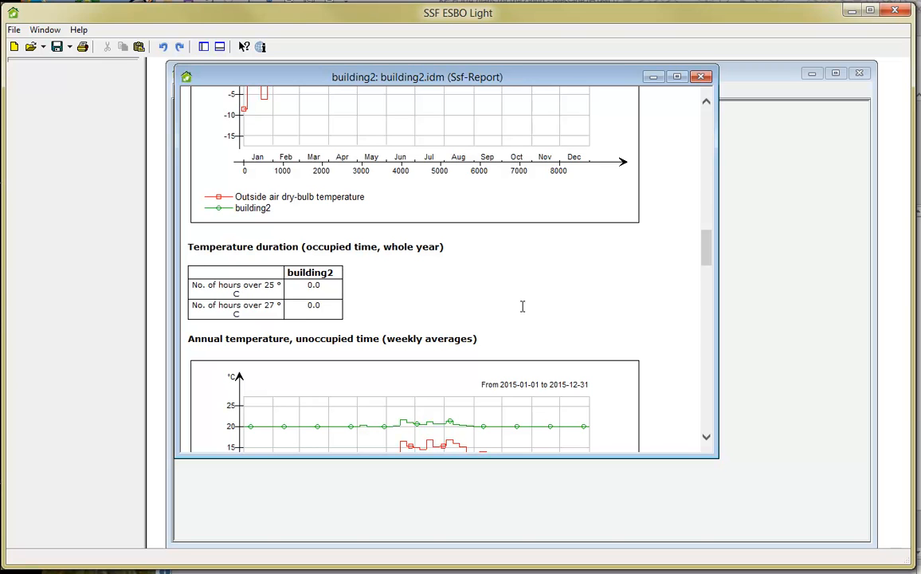
Step: Examine the windows performance summary, comparing the 3D room and compass with Window E (2,1)'s shading data and annual g System graph
drag(705, 254, 705, 314)
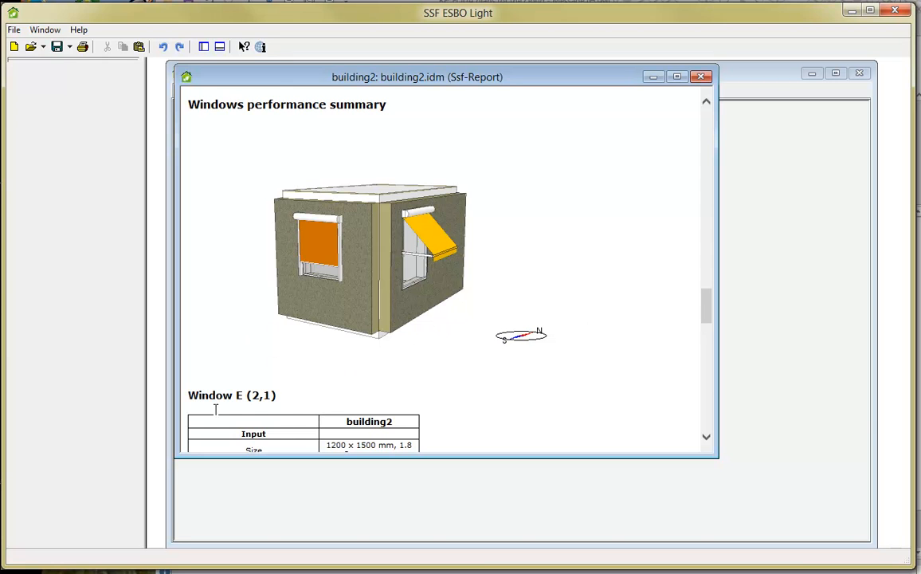
double_click(239, 394)
drag(709, 309, 708, 352)
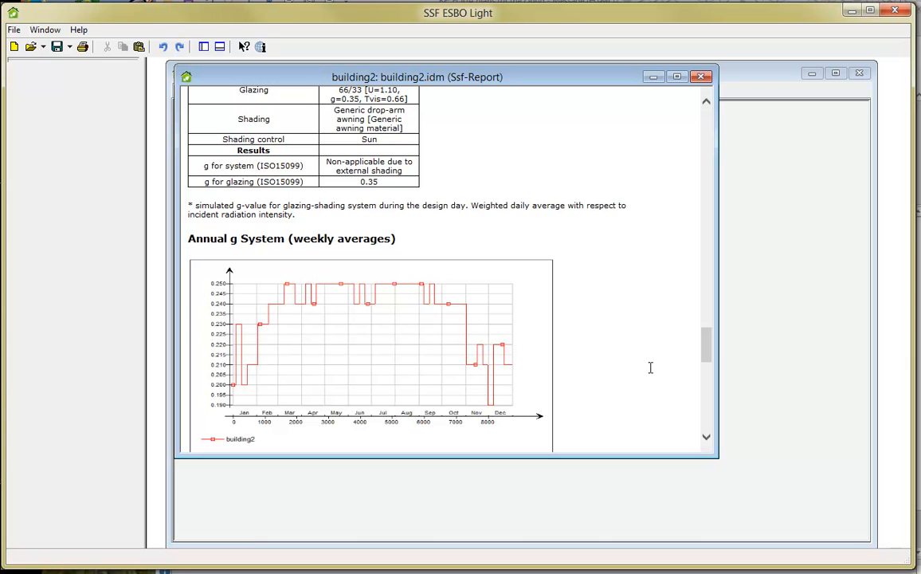
click(709, 347)
drag(711, 353, 708, 316)
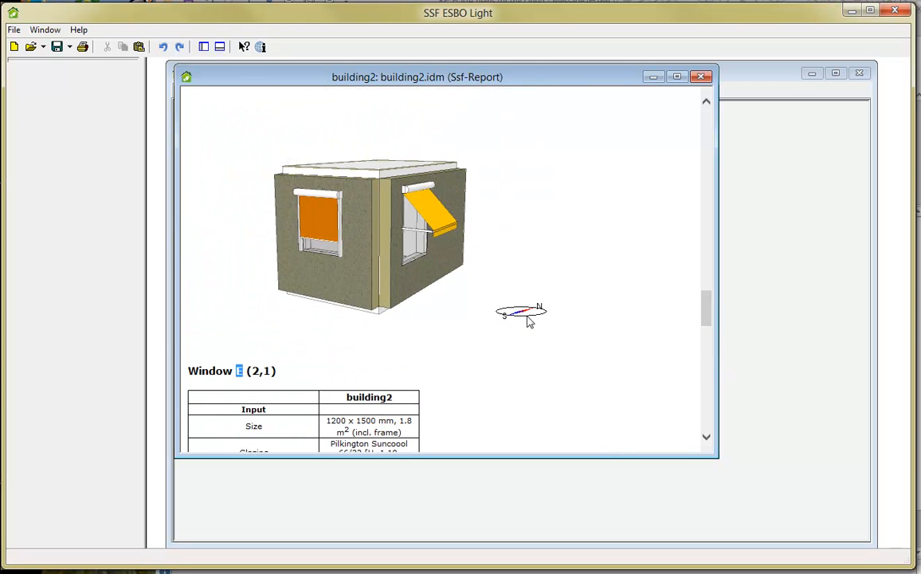
drag(706, 309, 711, 425)
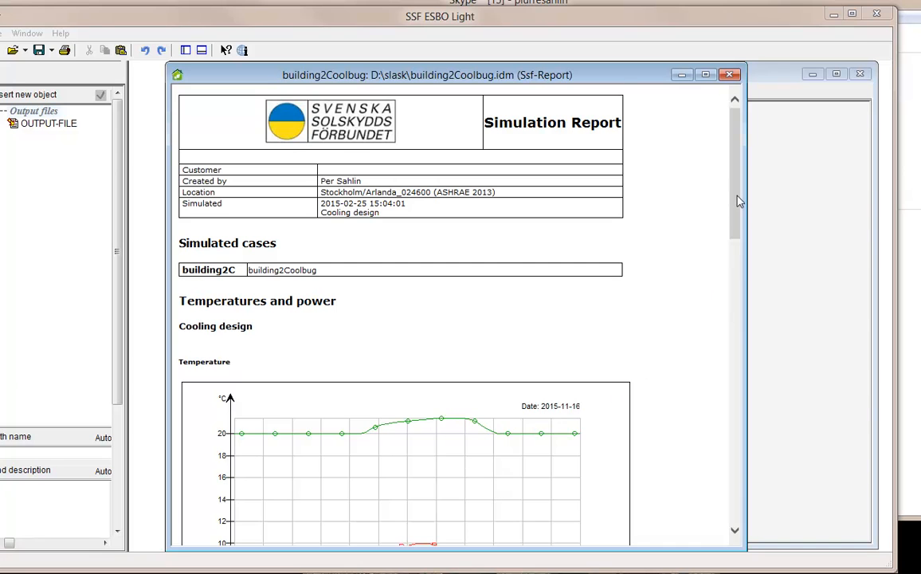
Step: Examine the temperature graph and zone cooling power in the building2Coolbug cooling design report, highlighting "room units" and "air" in the footnote
scroll(666, 183, down, 3)
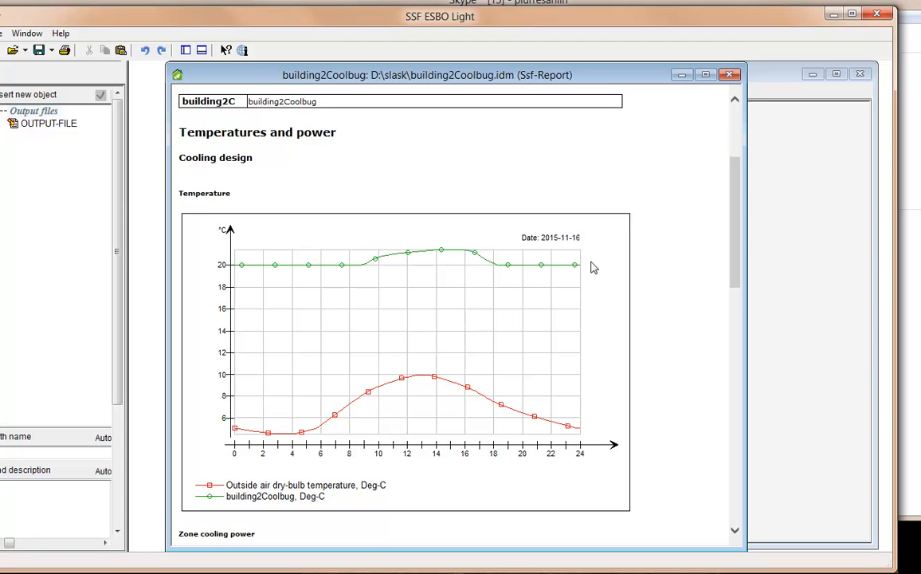
drag(733, 224, 734, 248)
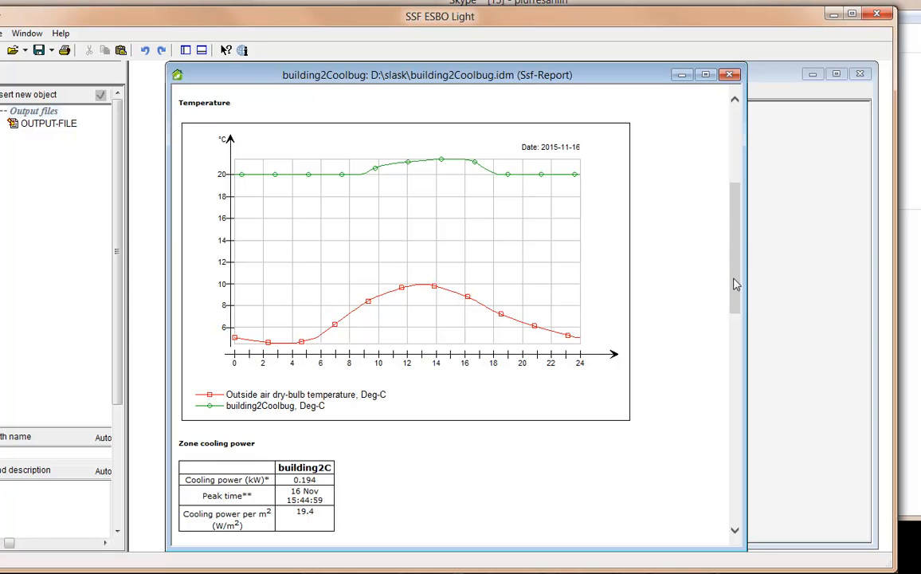
drag(736, 284, 736, 300)
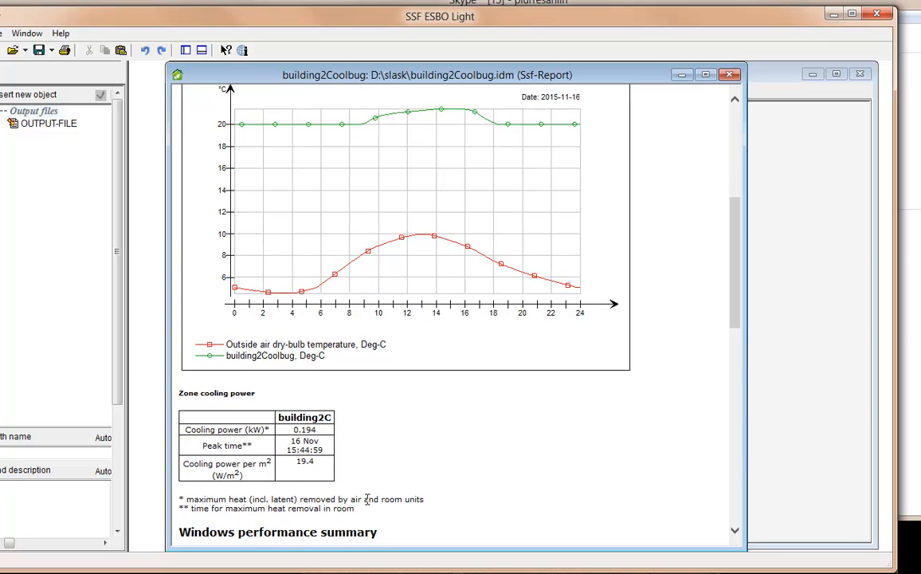
drag(380, 499, 424, 500)
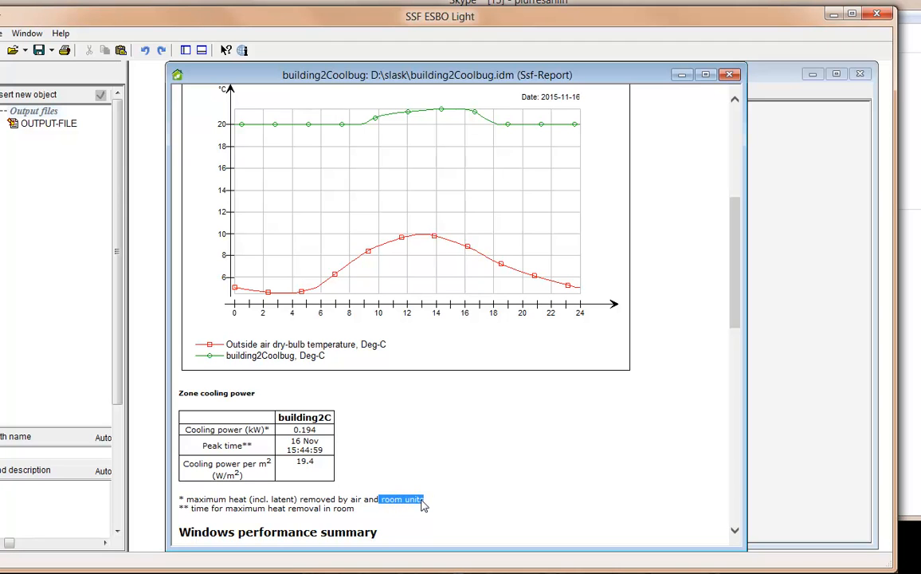
drag(350, 499, 363, 497)
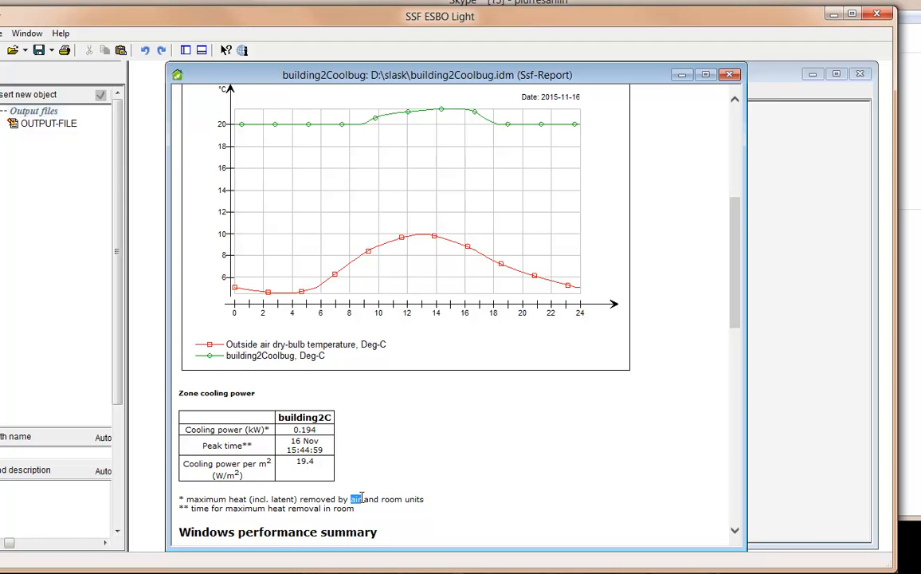